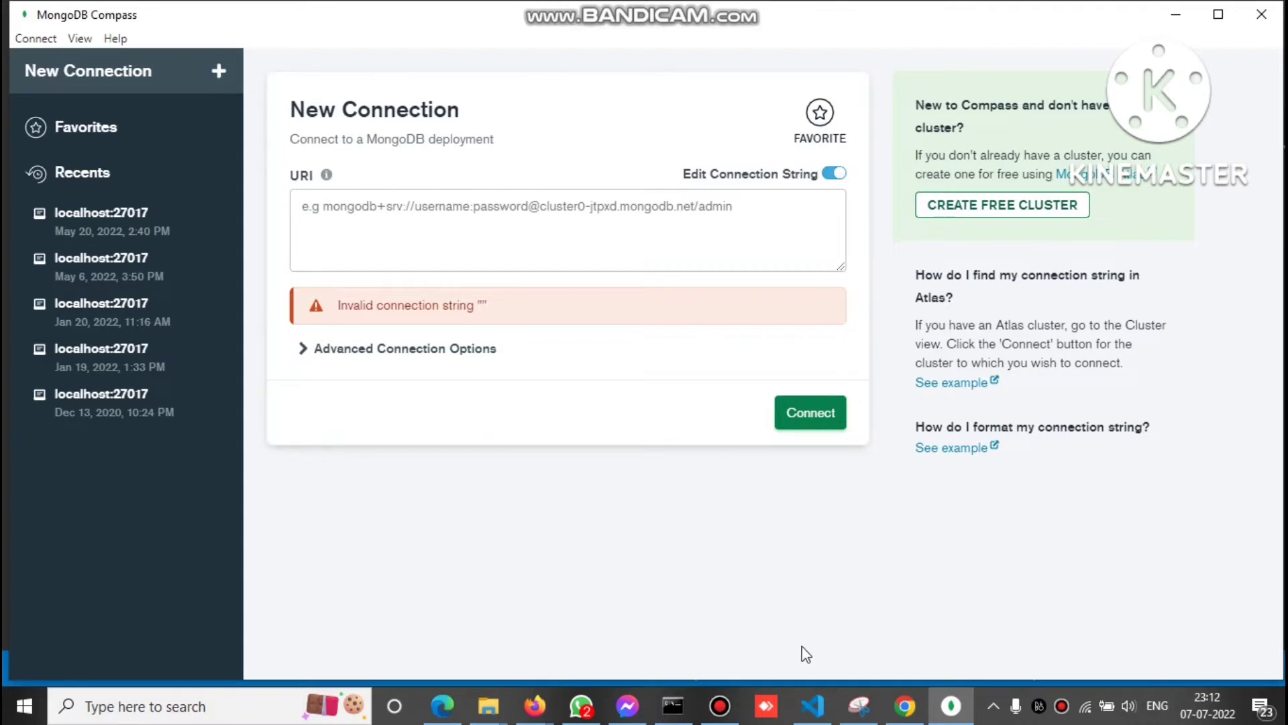
Step: Save index.js with its static photos folder, cors and 50mb body-parser limits
click(812, 705)
click(736, 524)
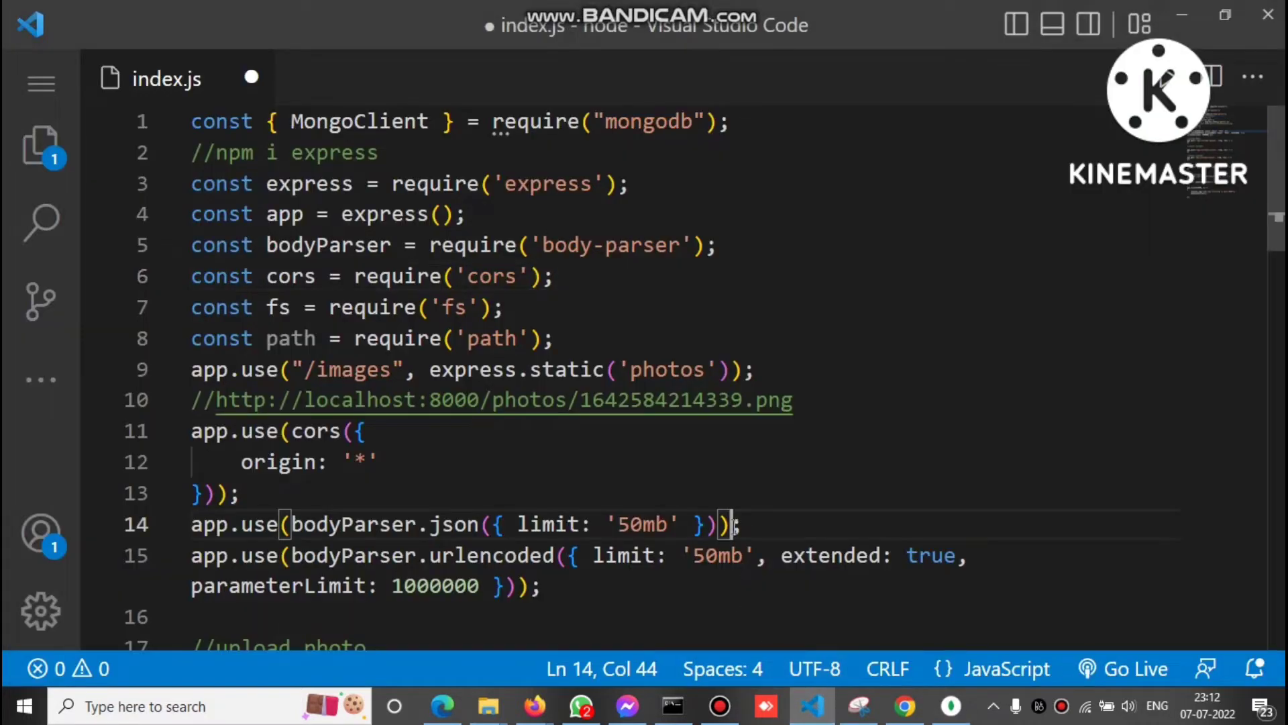
key(ctrl+s)
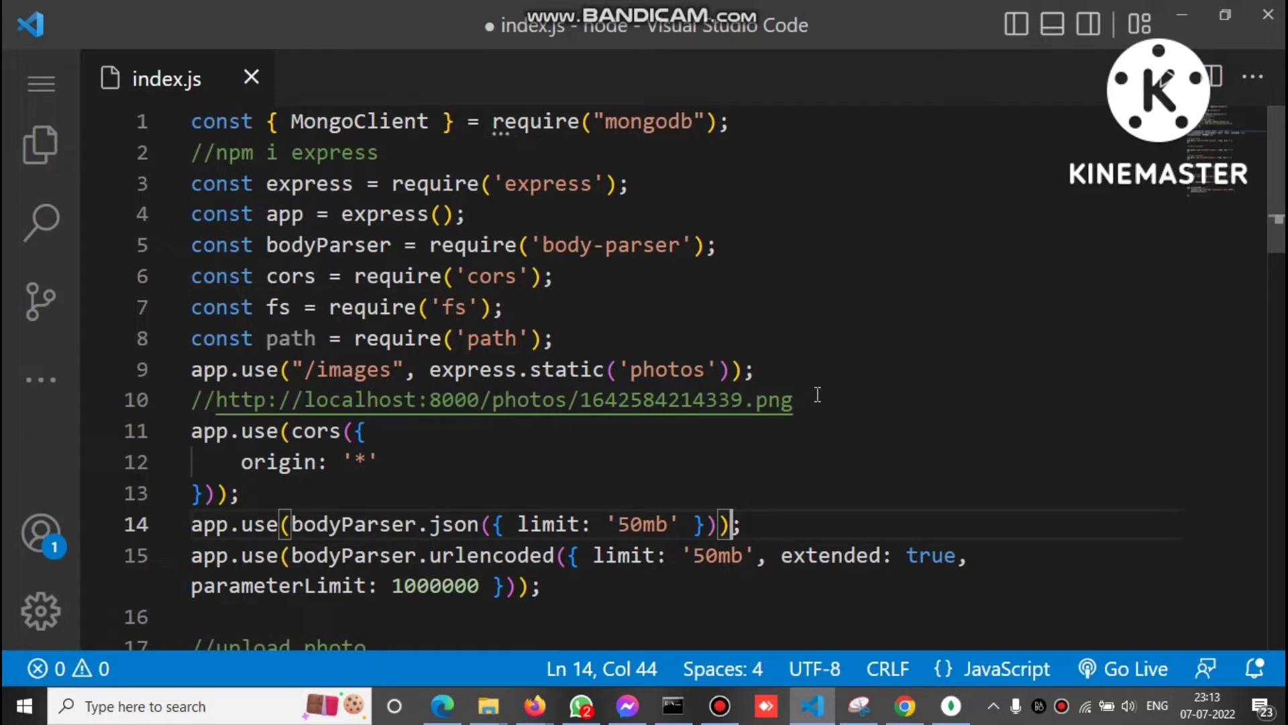
Step: Select the mongodb package name on line 1 and browse the Terminal menu commands
click(843, 282)
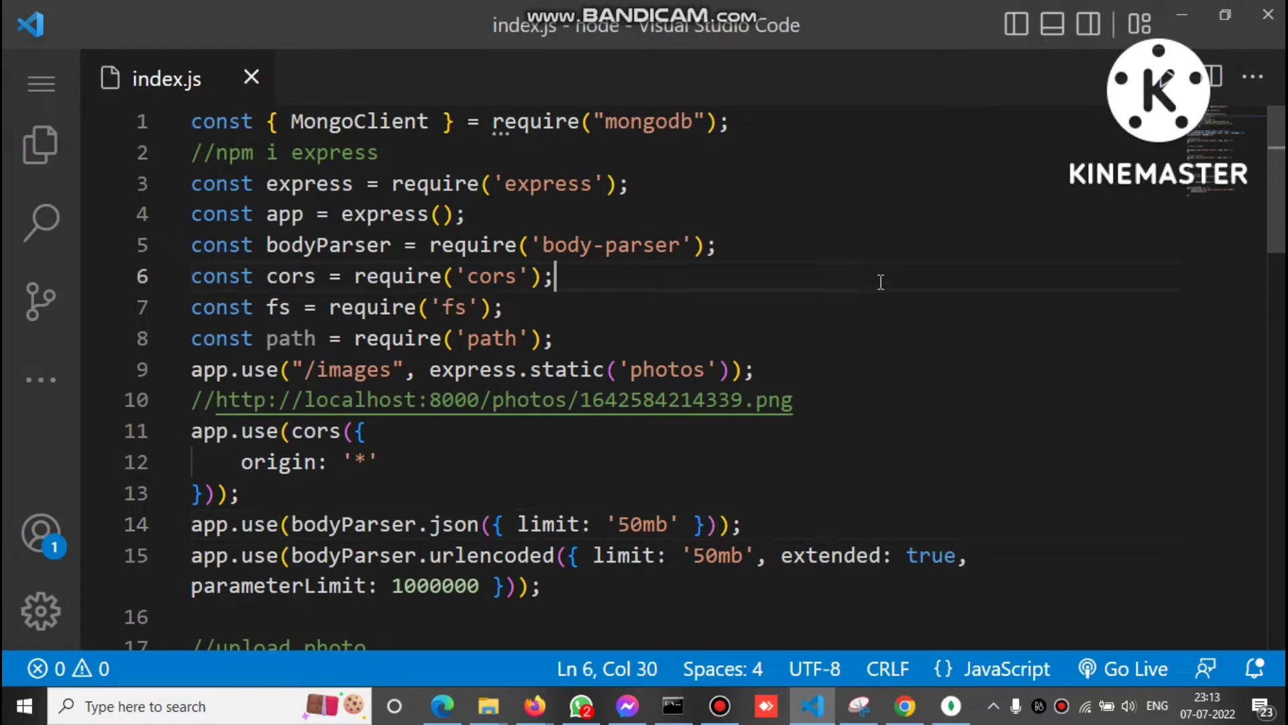
scroll(1282, 132, down, 1)
scroll(1282, 131, up, 1)
drag(605, 120, 698, 122)
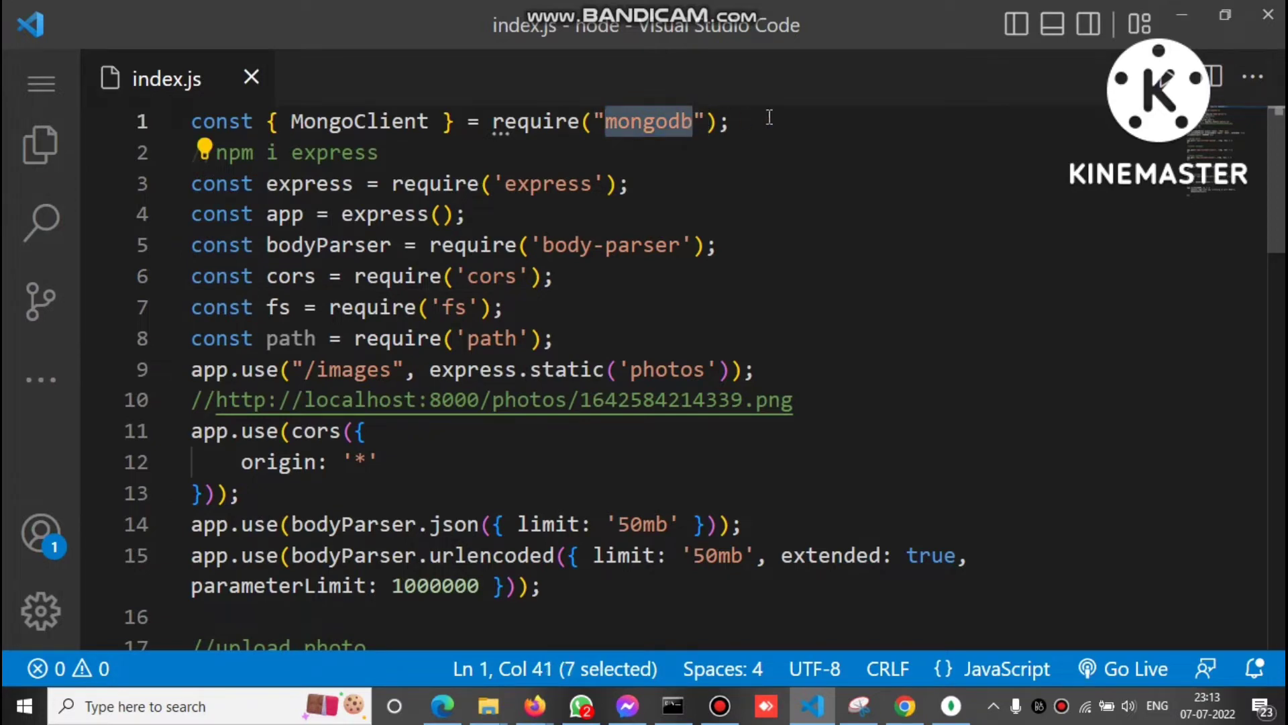
click(666, 122)
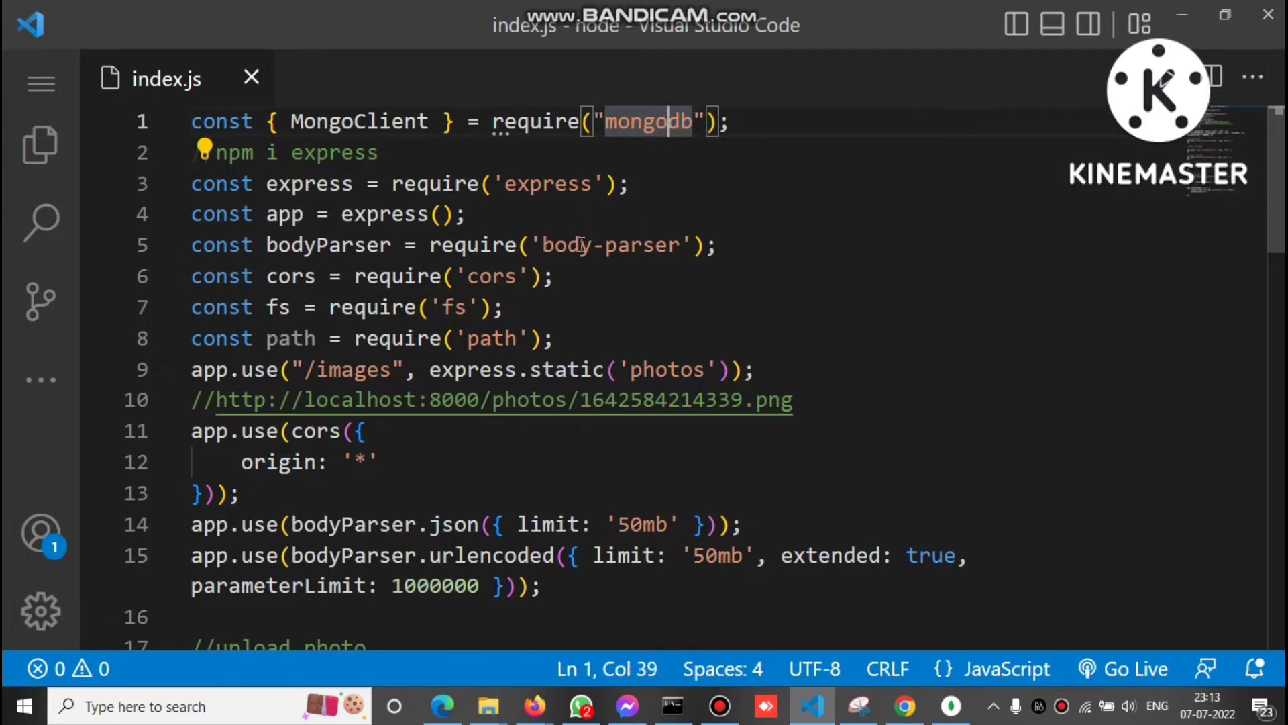
click(42, 84)
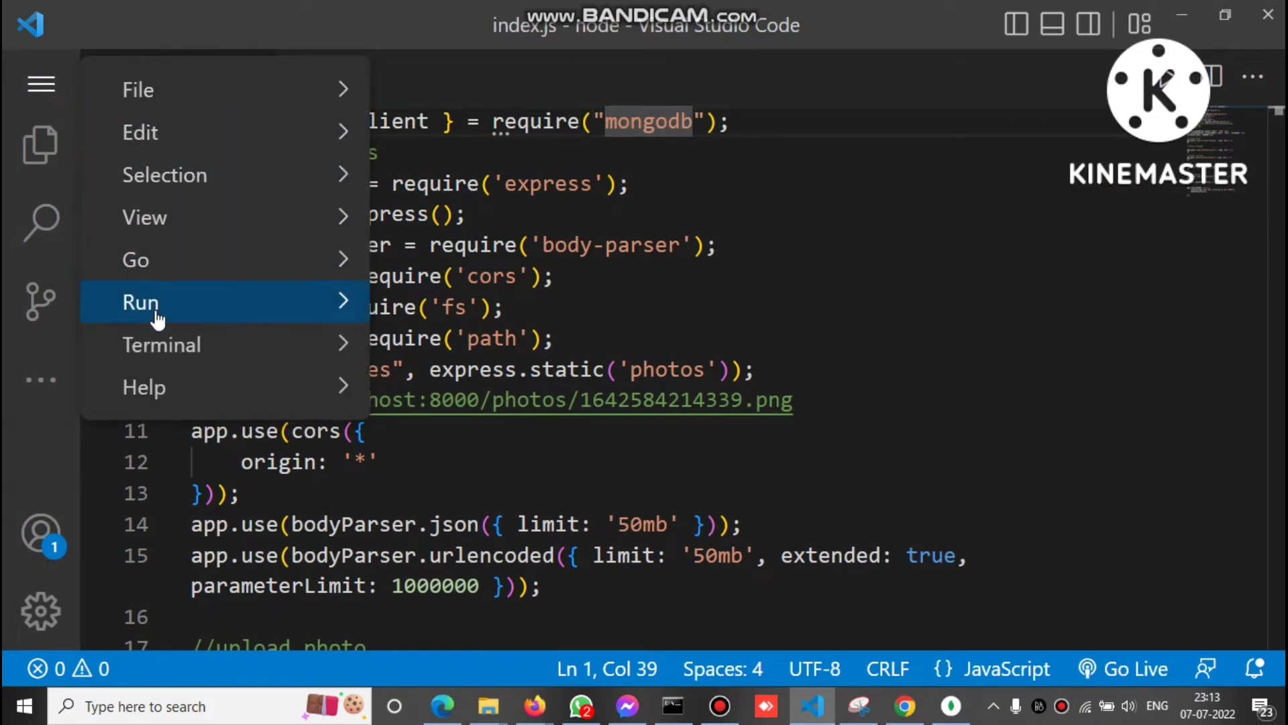
mouse_move(162, 345)
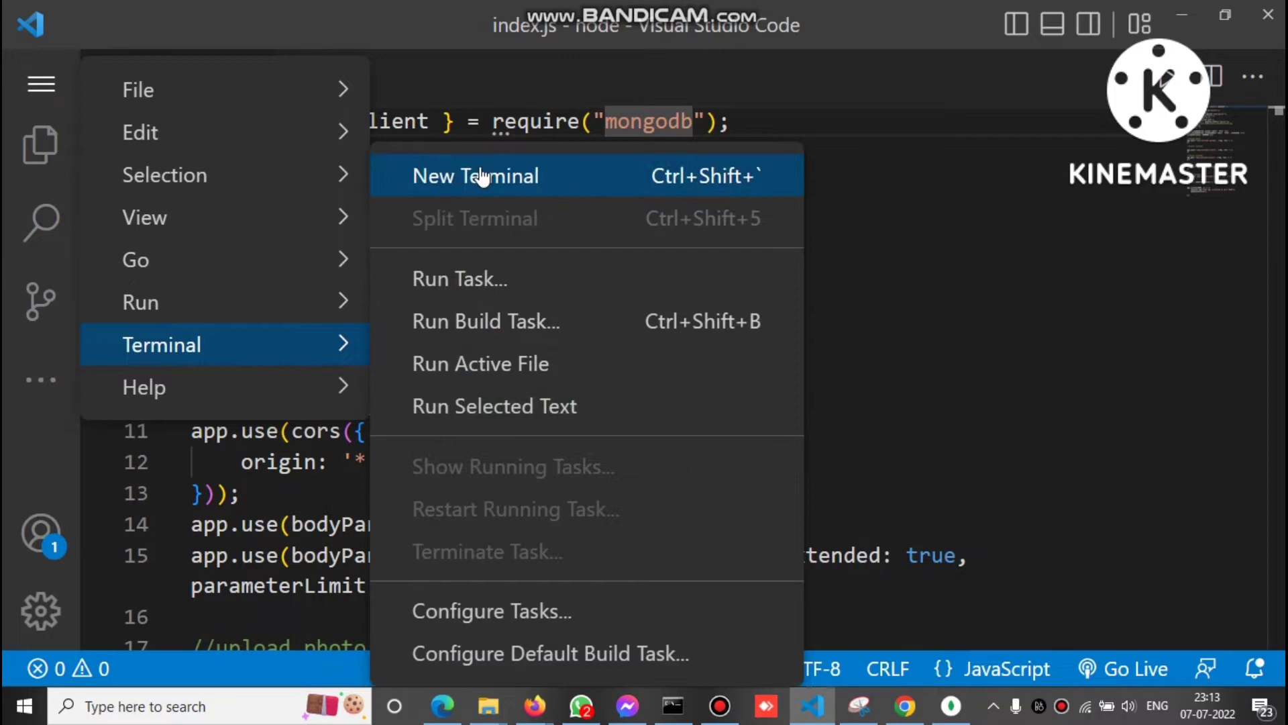
Step: Run npm i mongodb in a new, enlarged terminal, then close the terminal panel
click(482, 177)
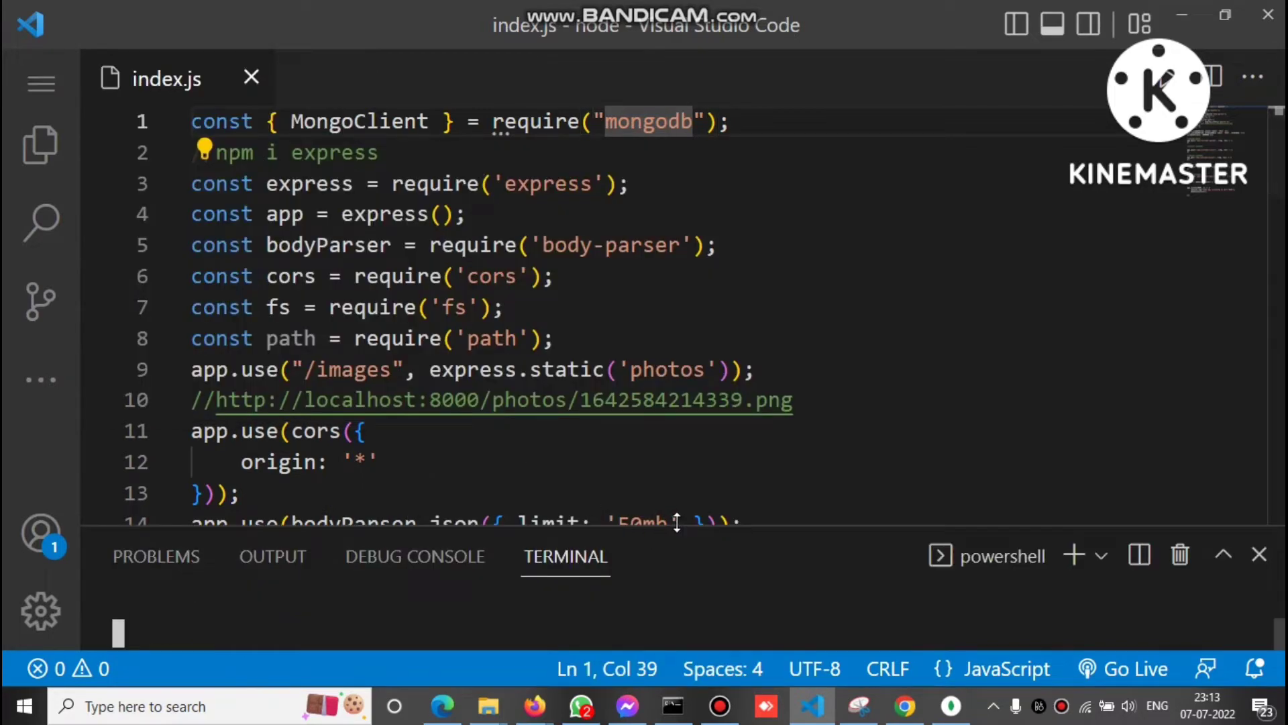
drag(677, 522, 711, 375)
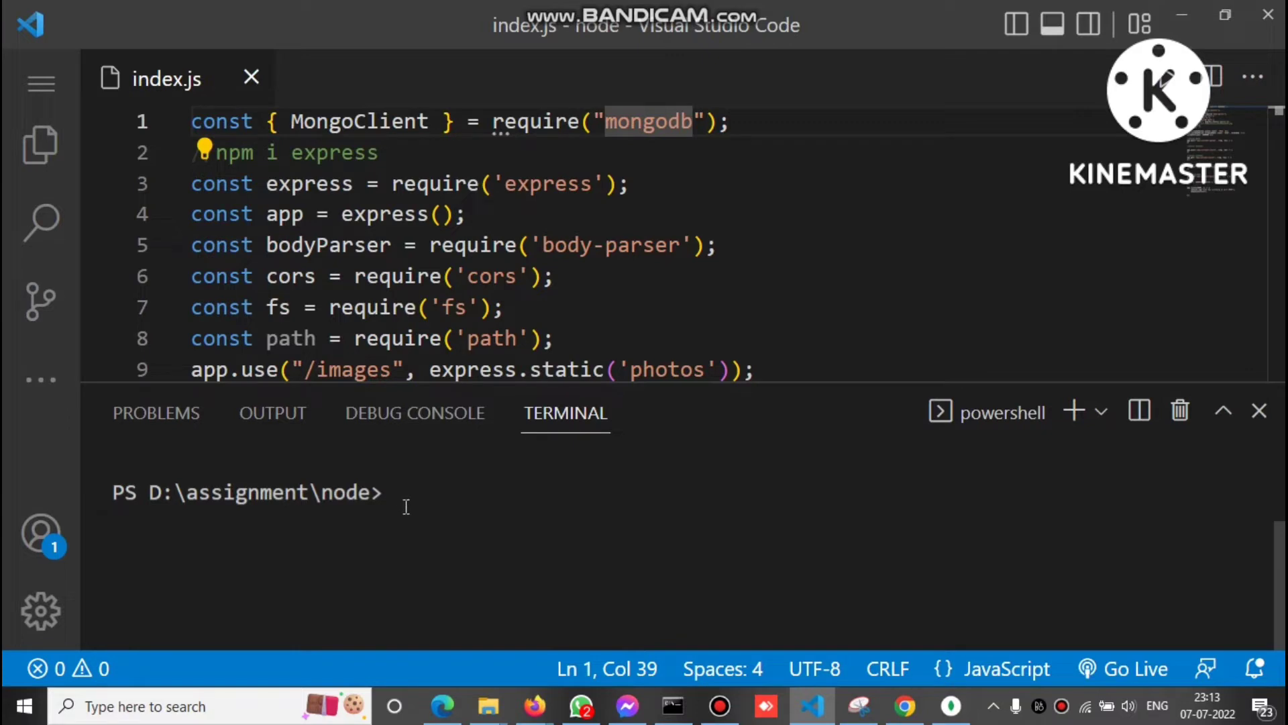
text(npm i m)
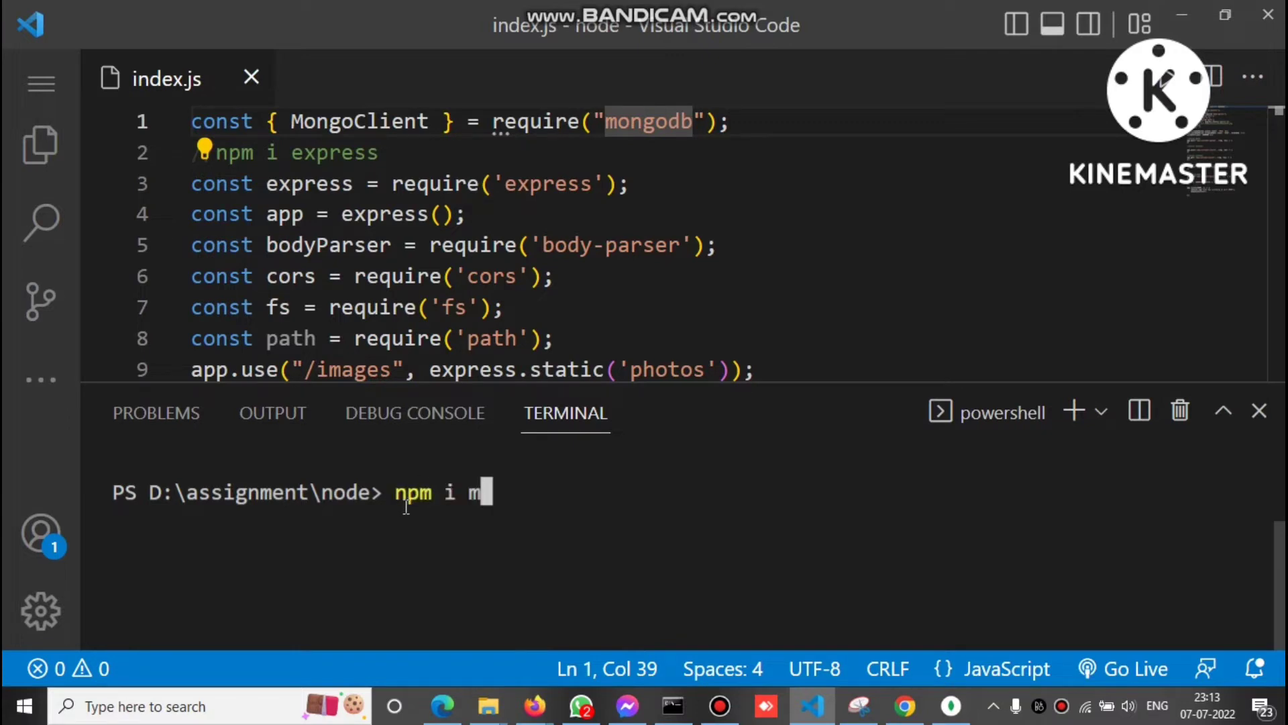
text(ongod)
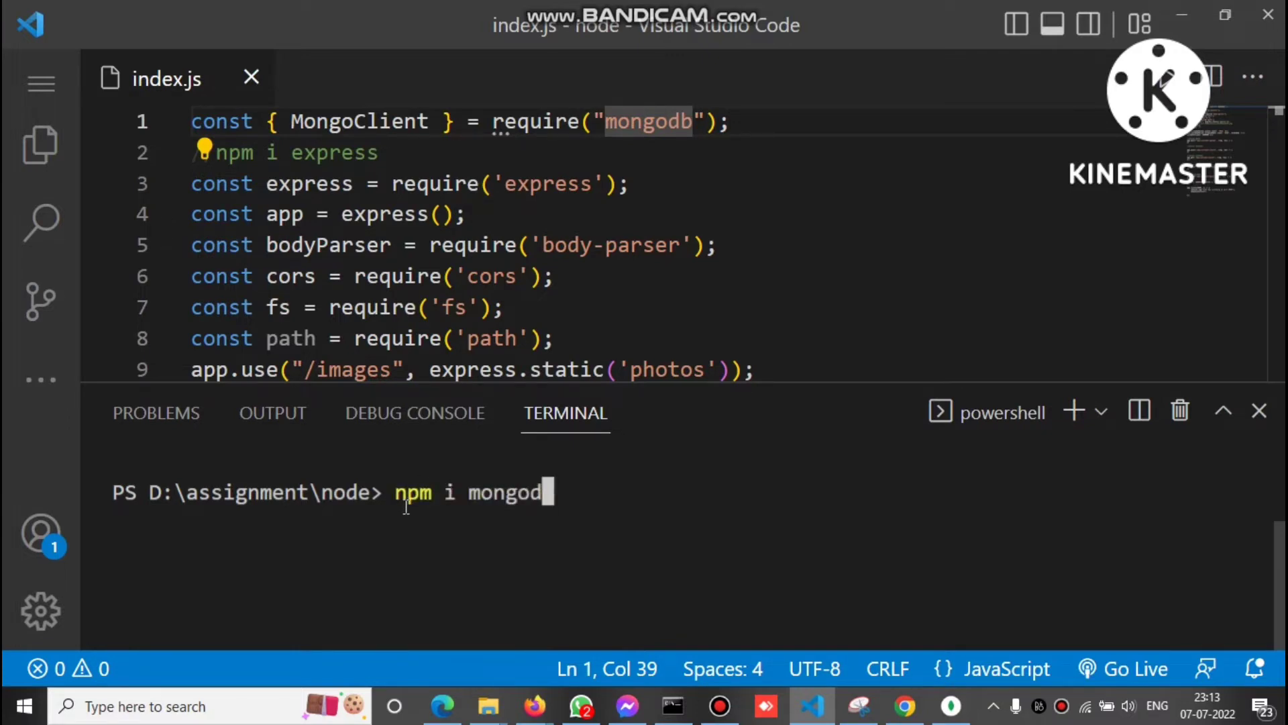
text(b)
key(Return)
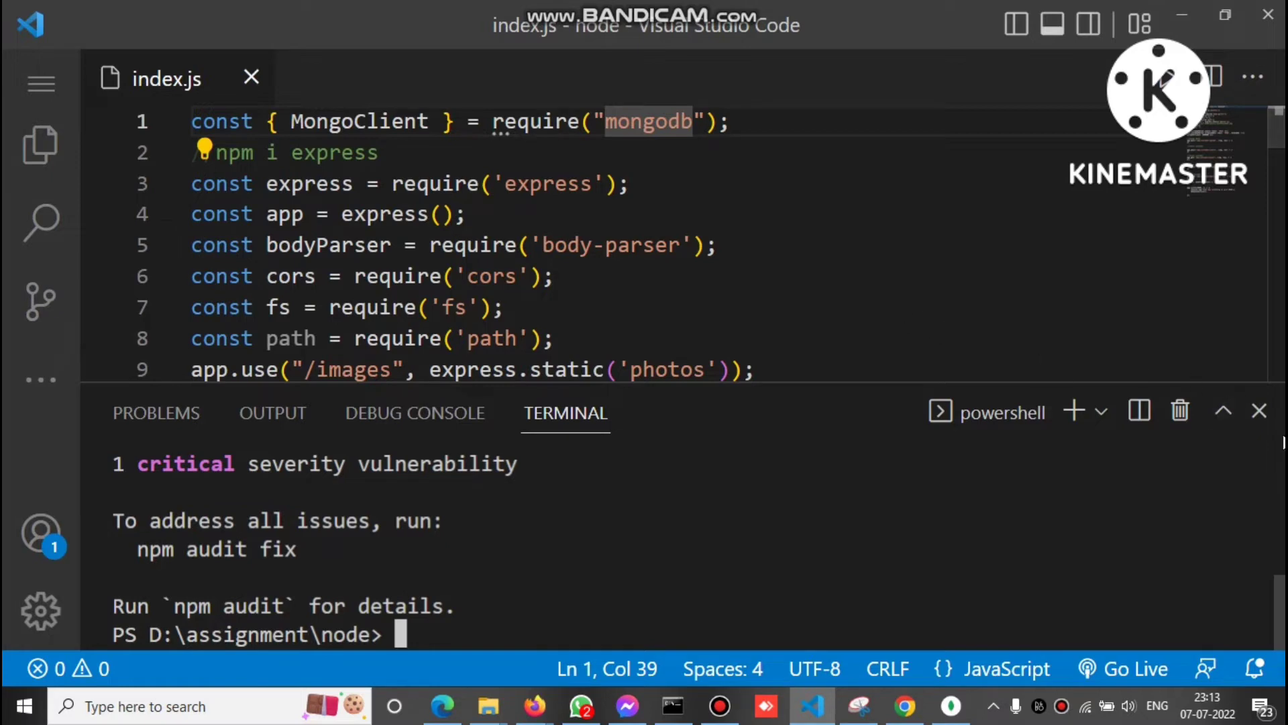
click(1259, 412)
click(977, 348)
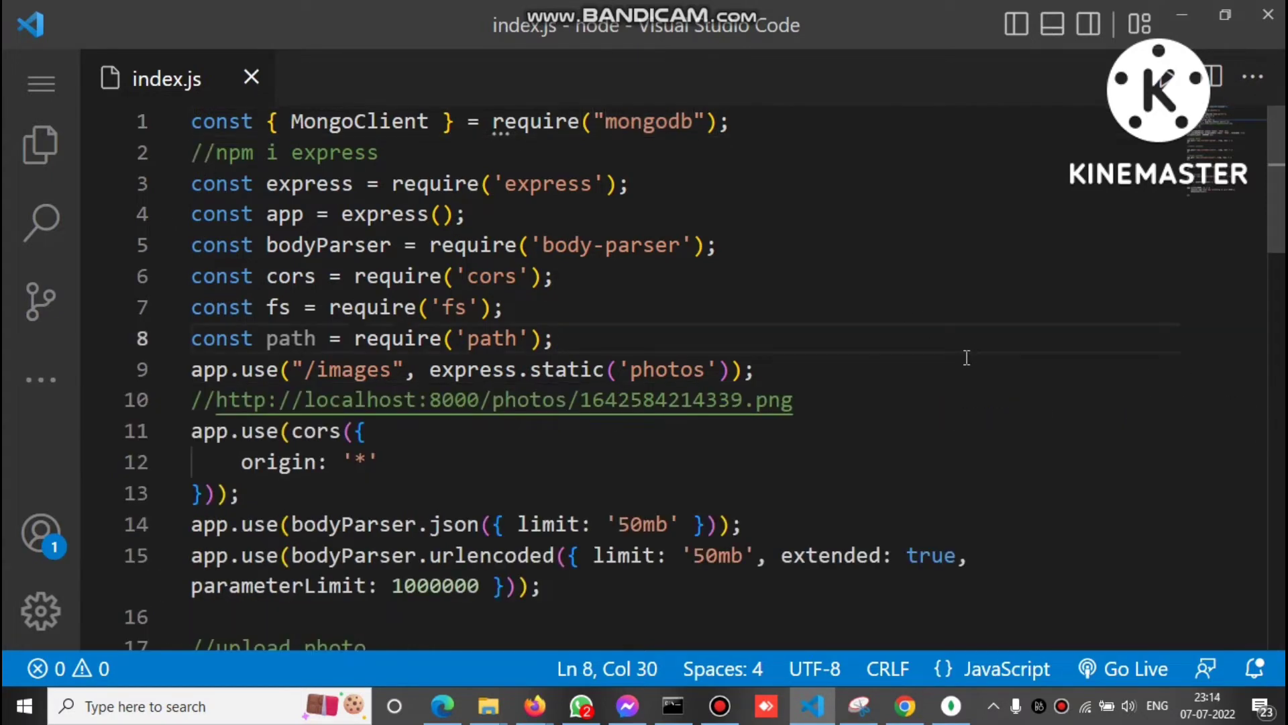
click(879, 359)
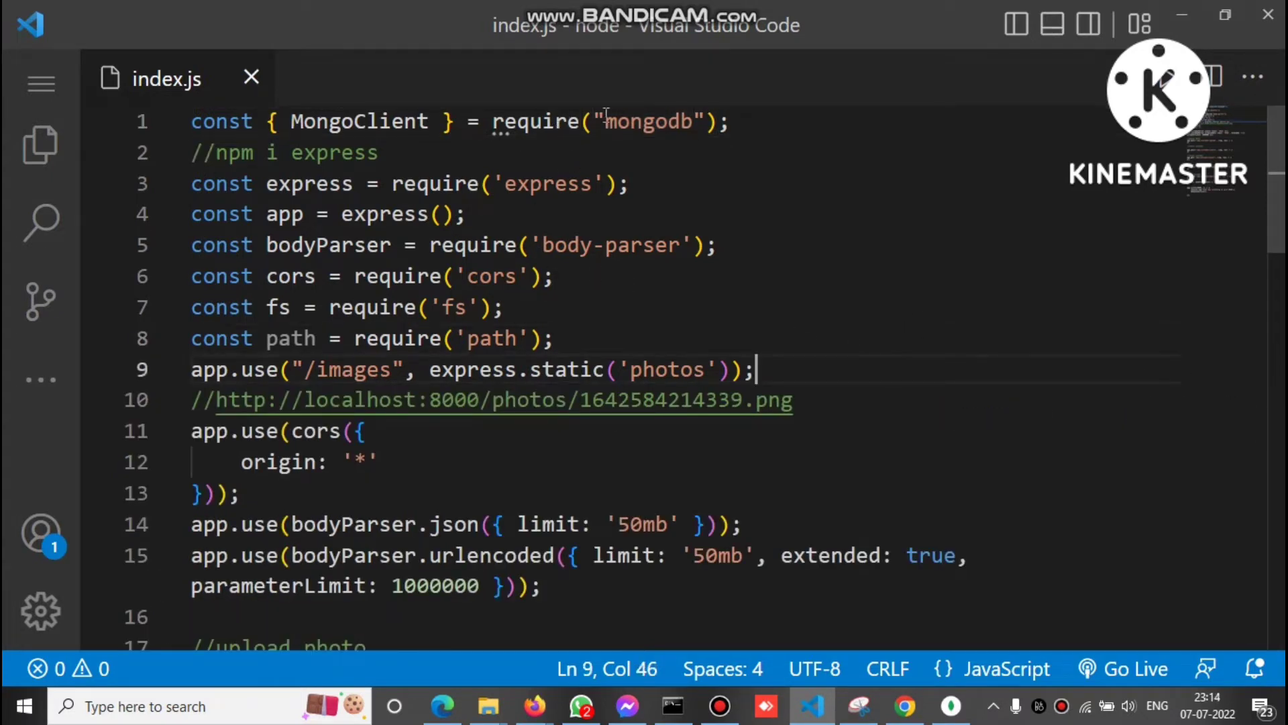
drag(604, 121, 694, 121)
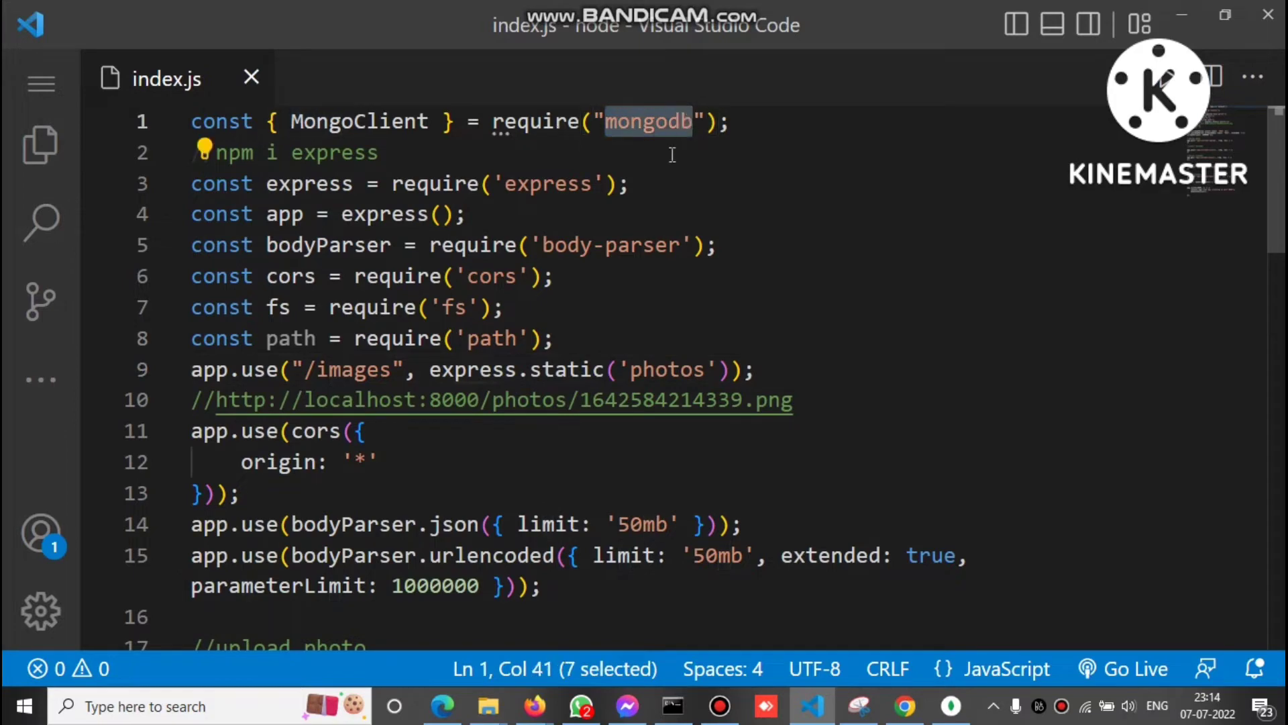
drag(493, 121, 582, 121)
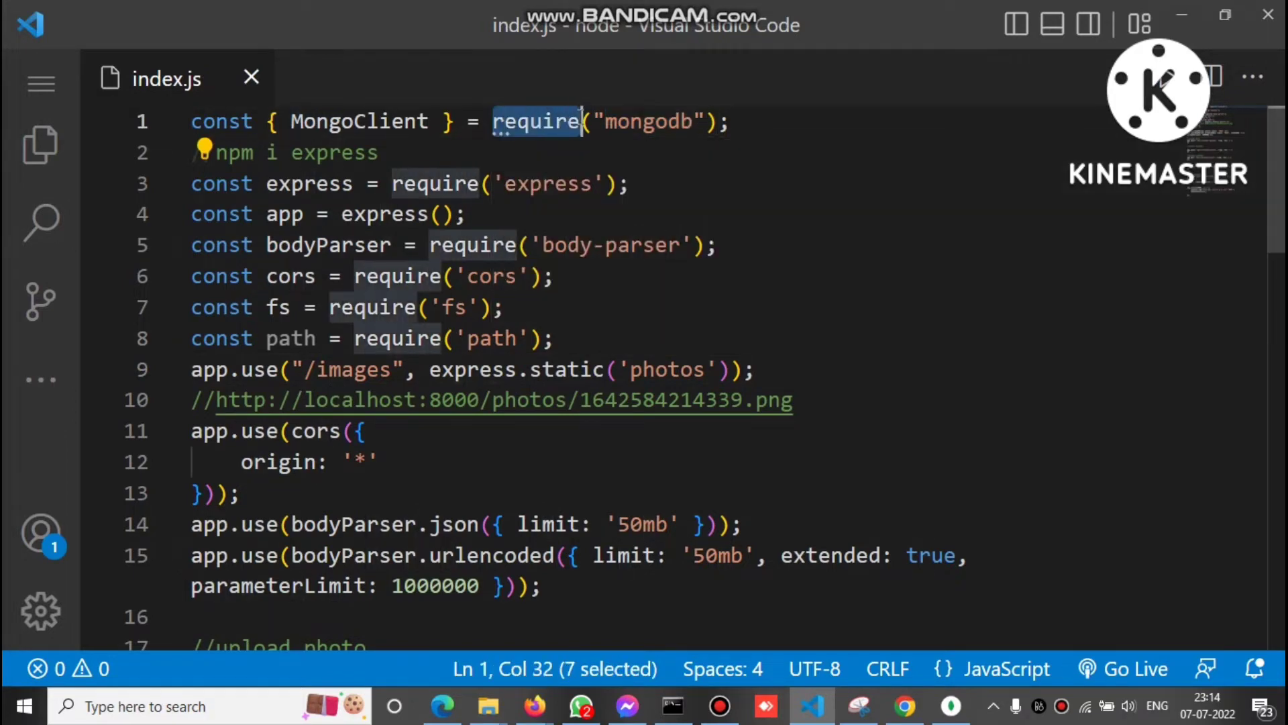
click(292, 121)
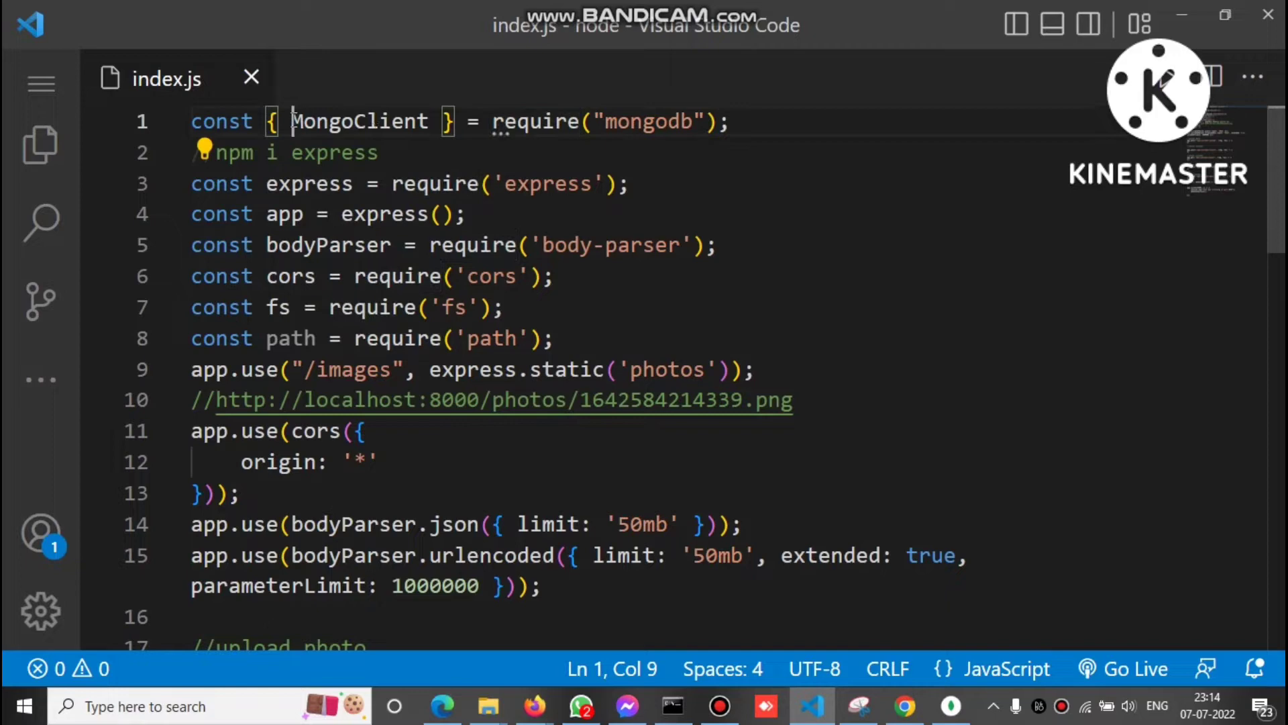
drag(292, 122, 433, 120)
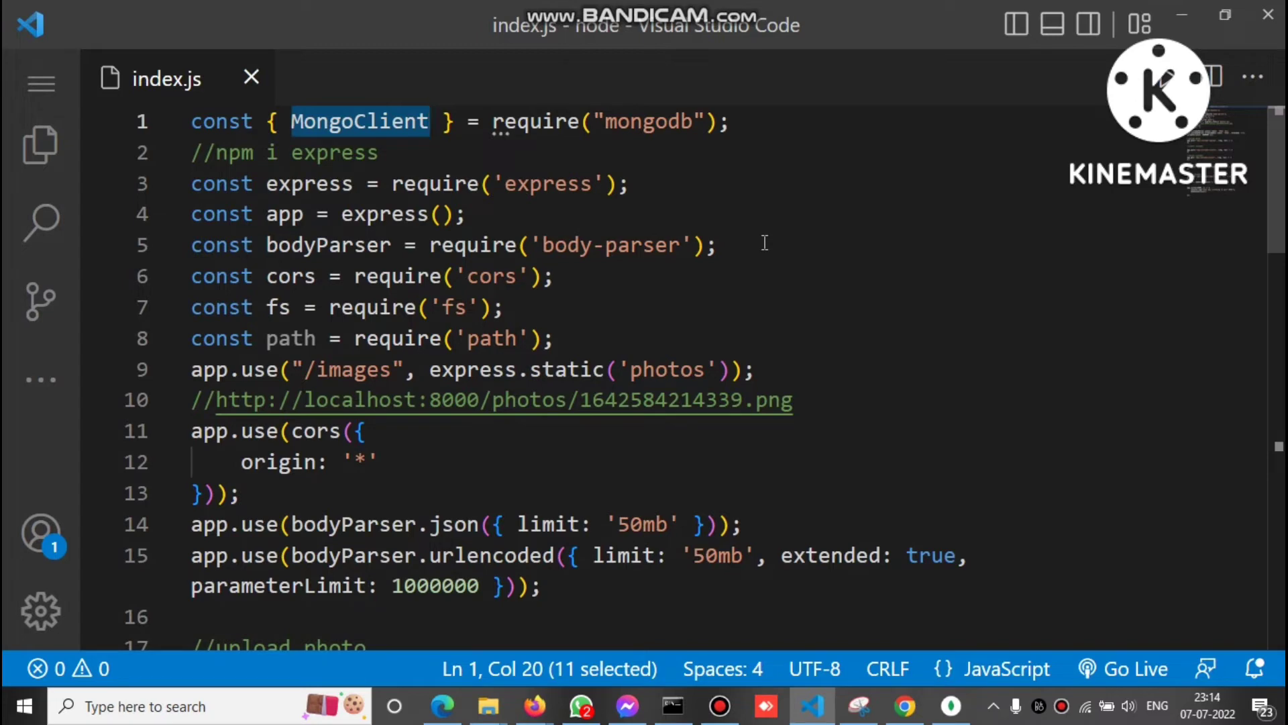
scroll(791, 261, down, 1)
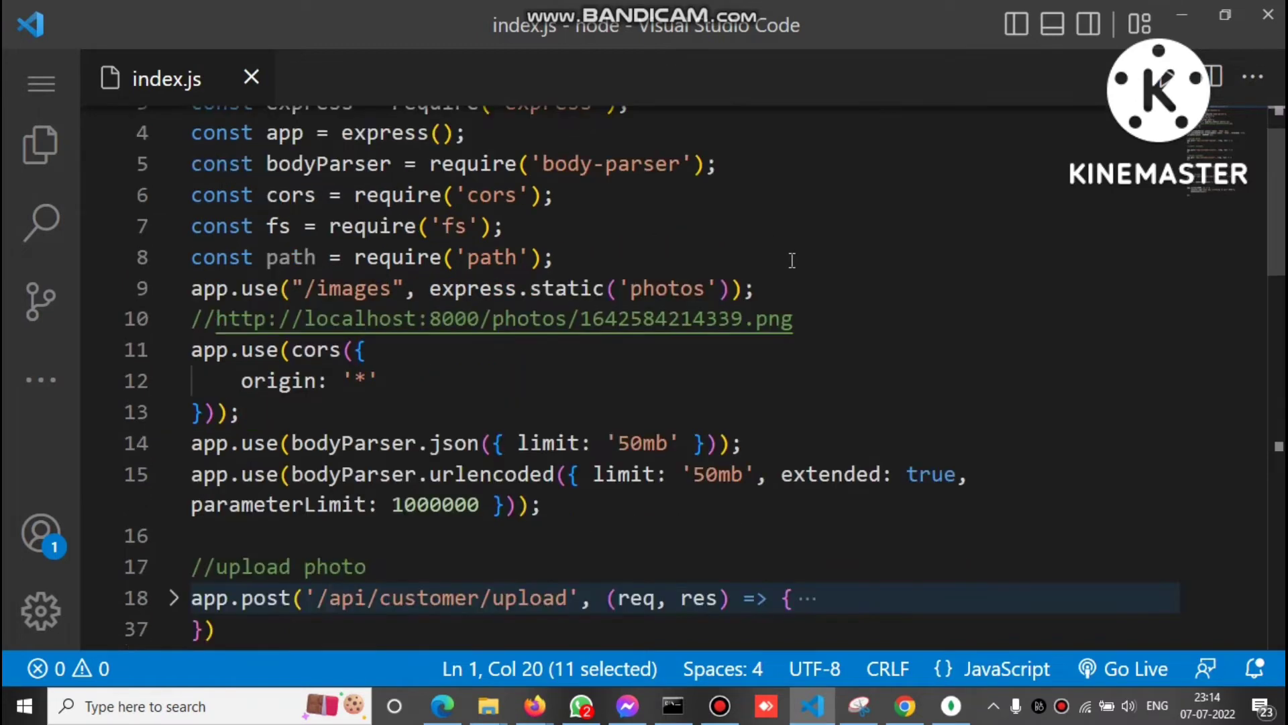
scroll(792, 262, down, 2)
scroll(792, 261, down, 1)
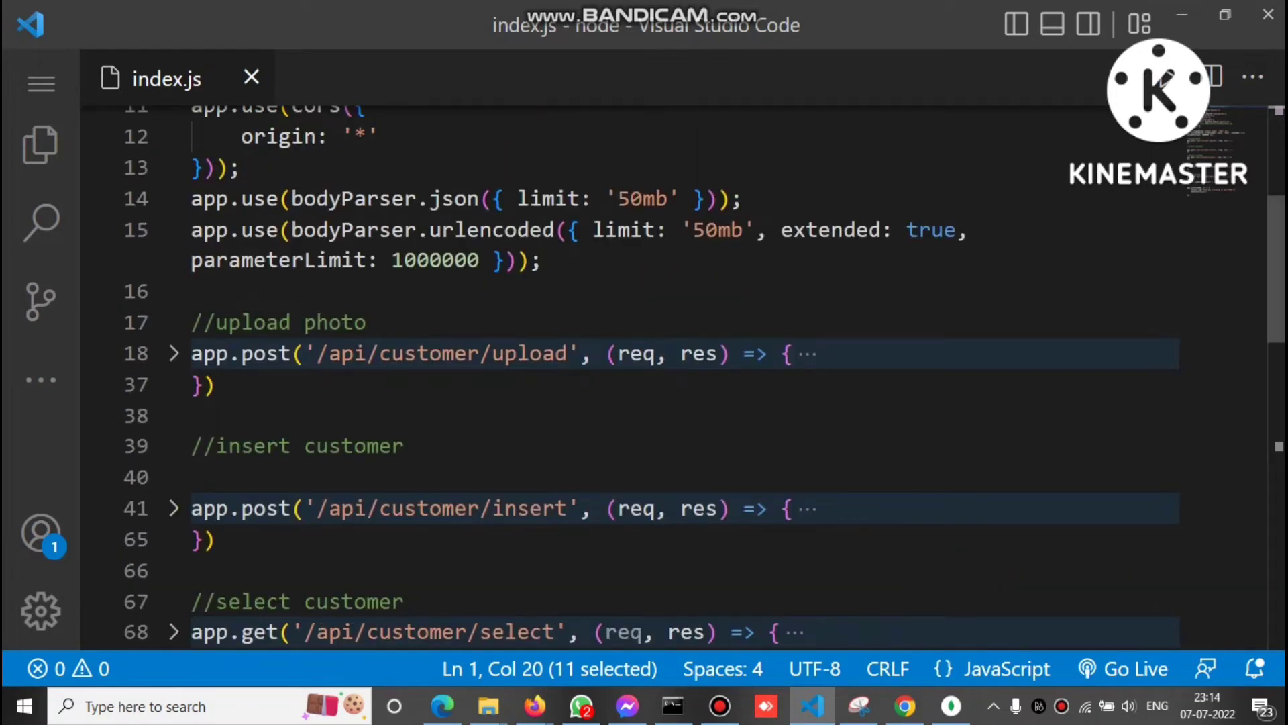
drag(1283, 244, 1282, 461)
scroll(1187, 411, up, 1)
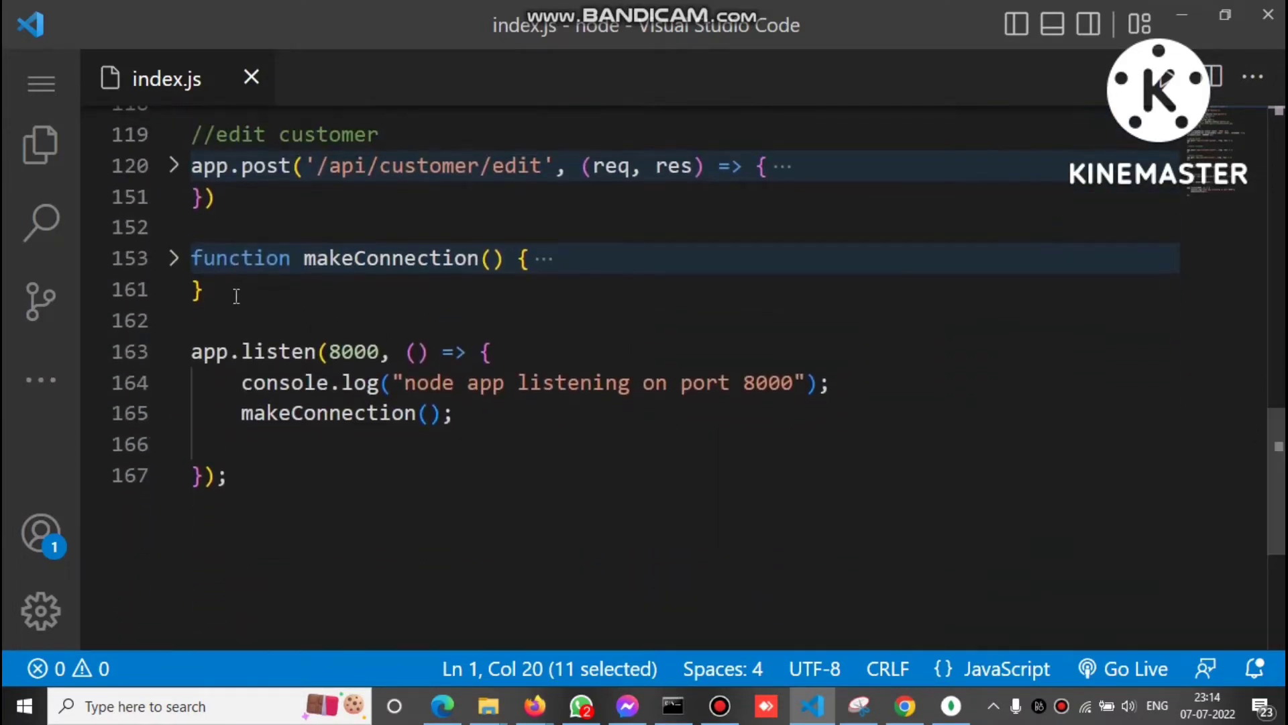
Step: Copy the localhost:27017 MongoClient URI from makeConnection and switch to MongoDB Compass
click(180, 260)
click(544, 506)
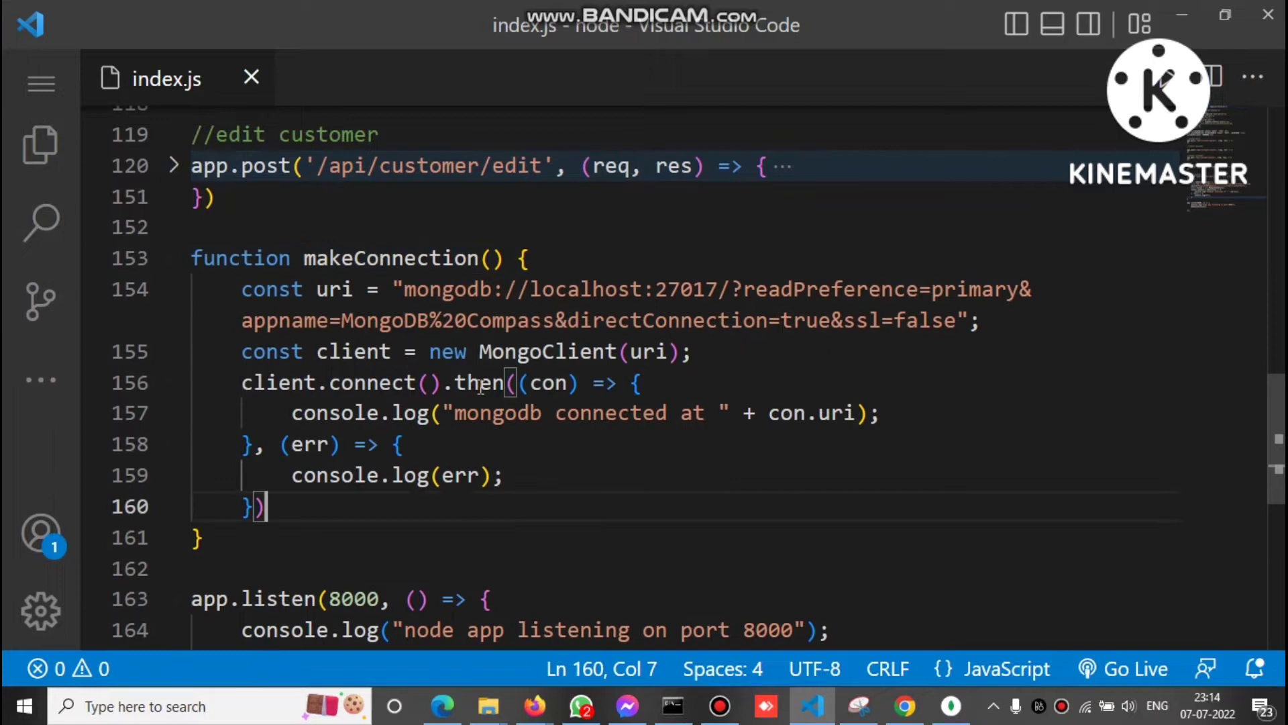
drag(404, 290, 960, 321)
right_click(848, 310)
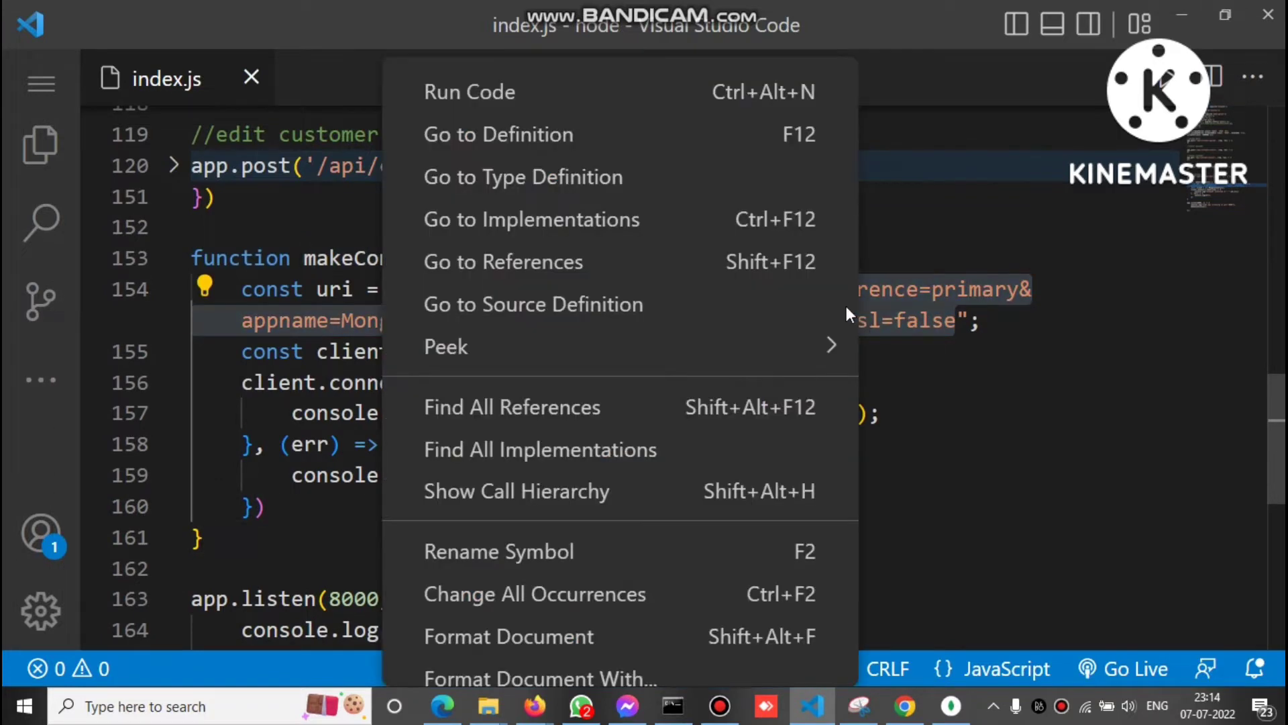
scroll(644, 434, down, 3)
scroll(676, 409, down, 2)
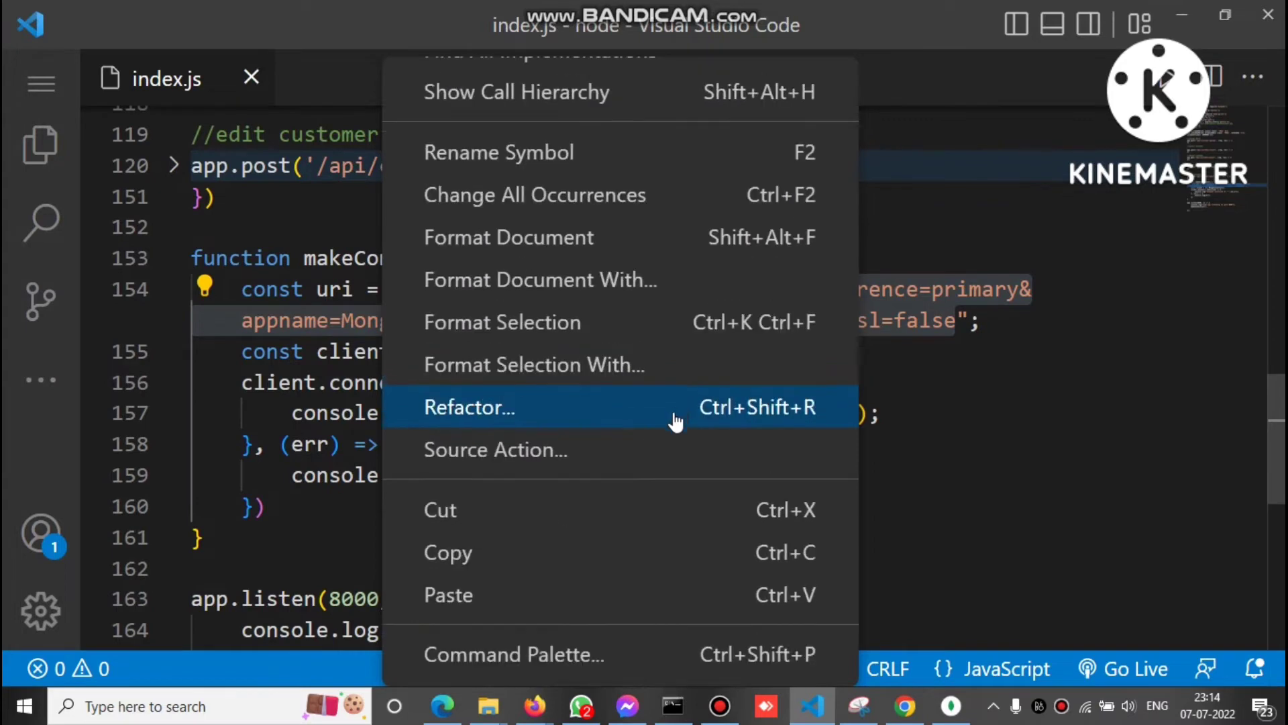
click(613, 570)
click(950, 706)
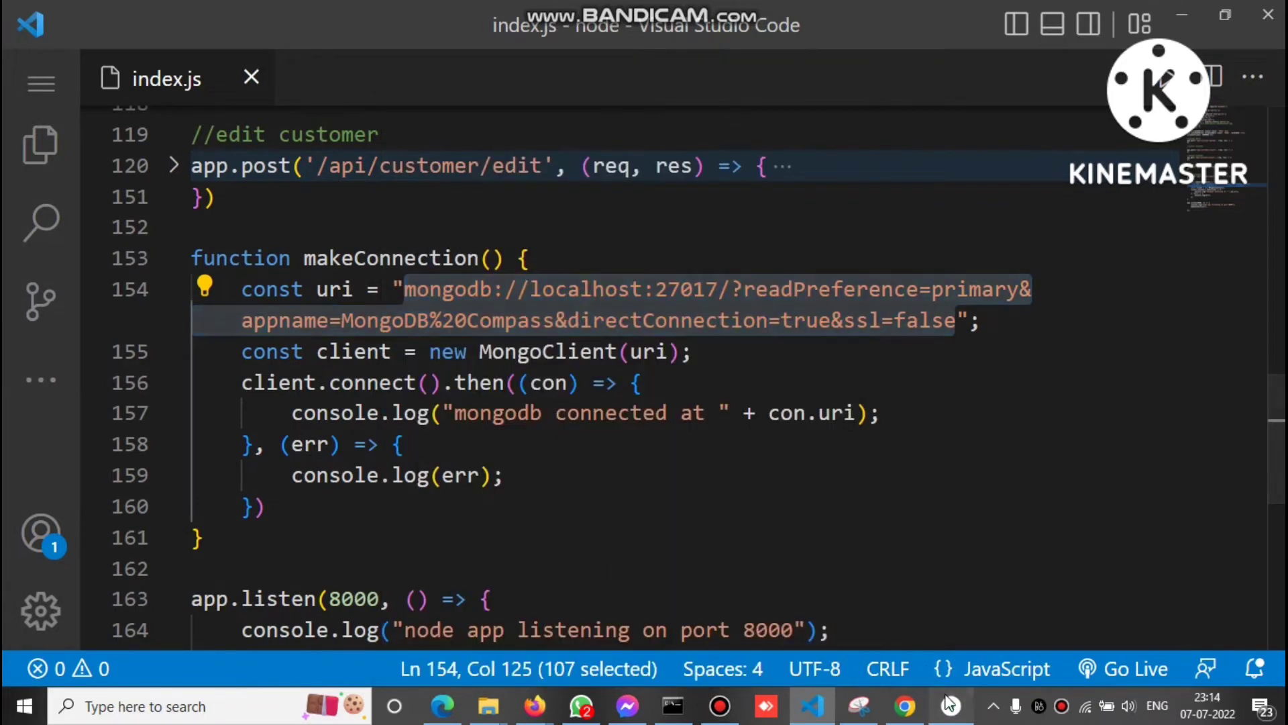
Step: Connect Compass to localhost:27017 with the pasted URI and view assignment's customer documents
click(334, 211)
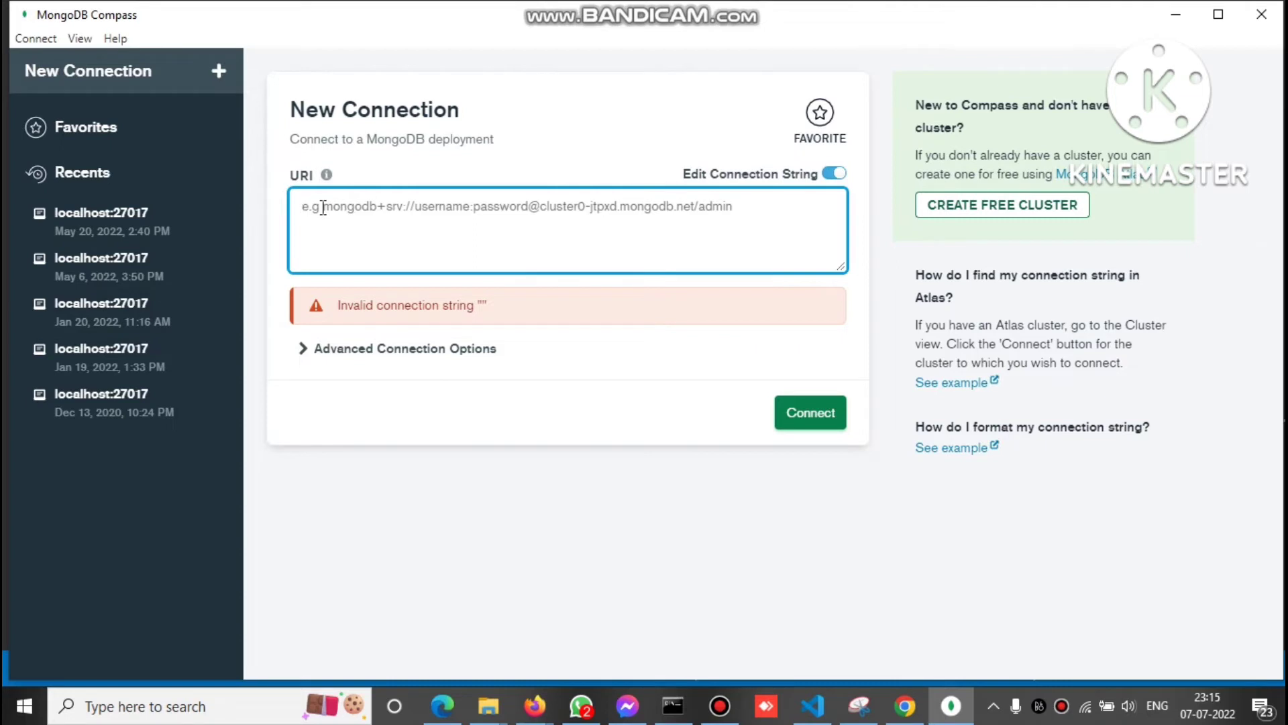
key(ctrl+v)
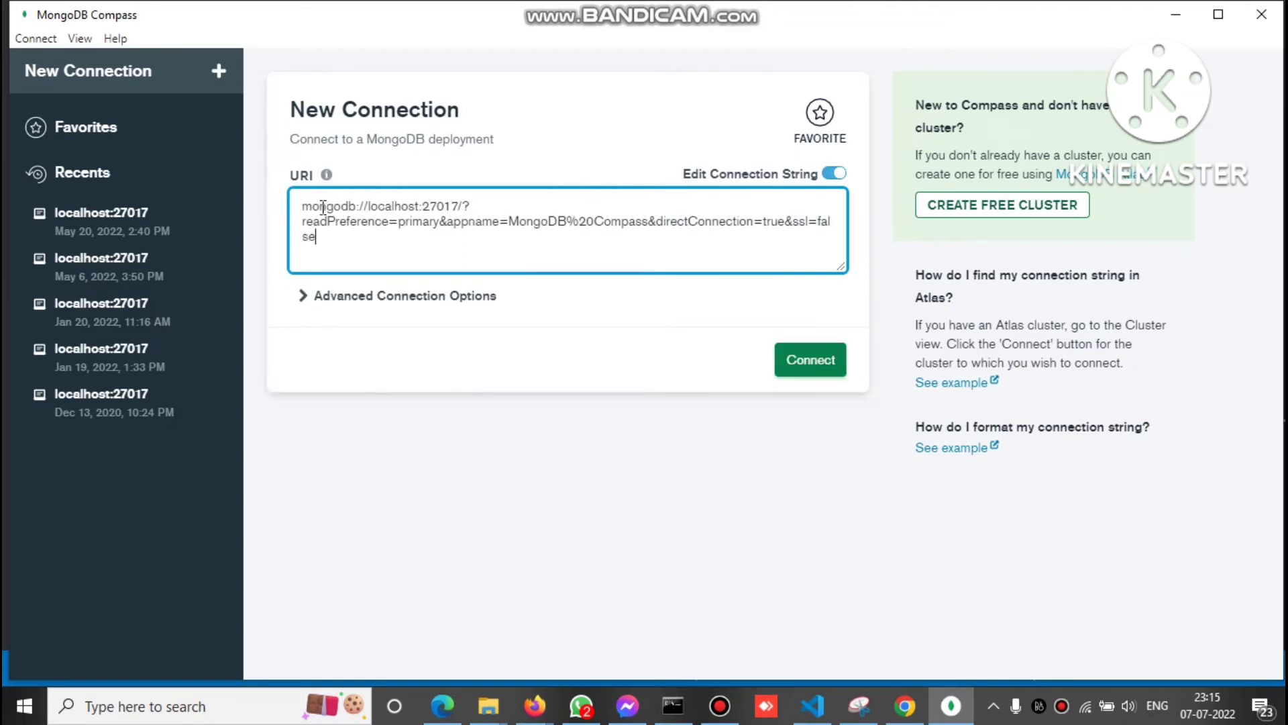
click(809, 362)
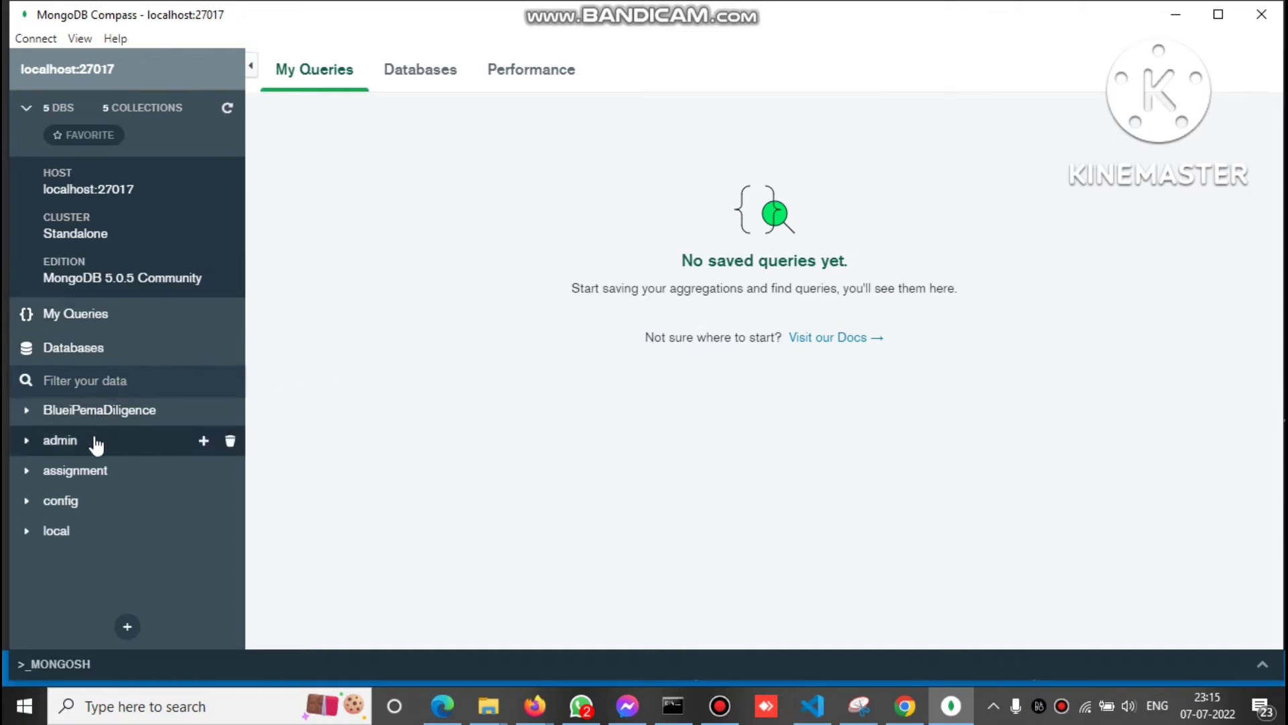
click(85, 479)
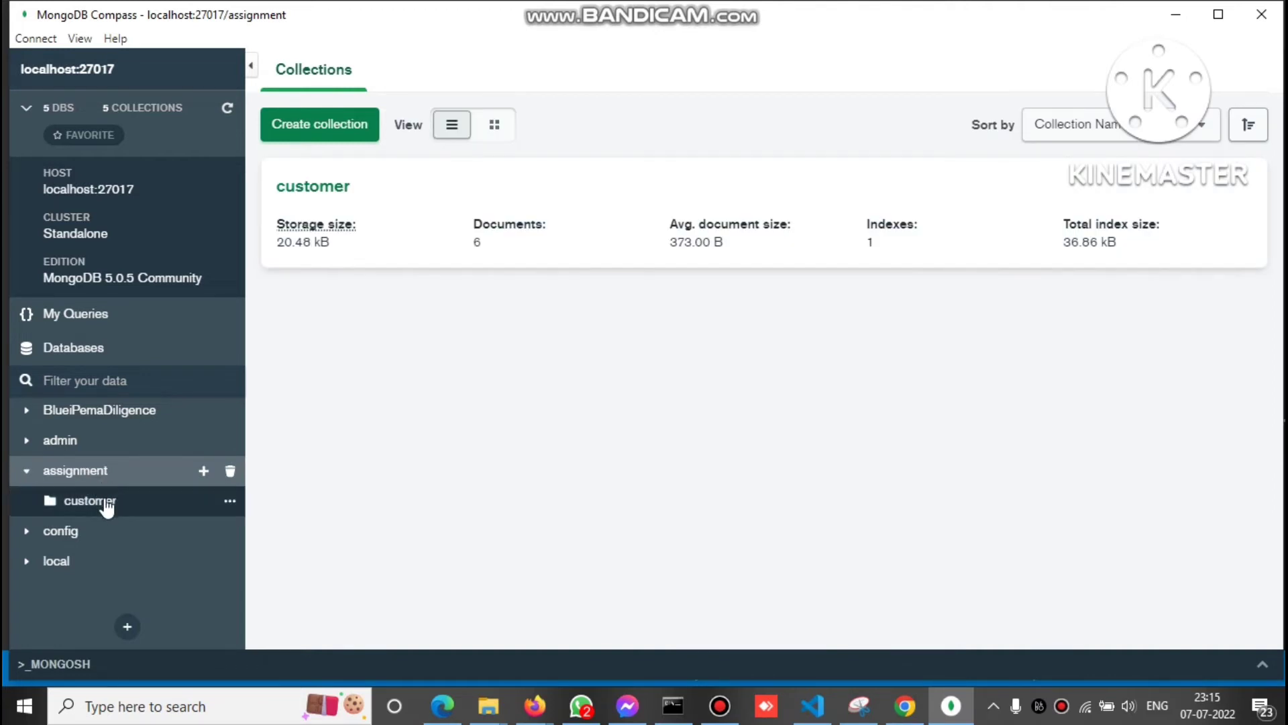
click(106, 506)
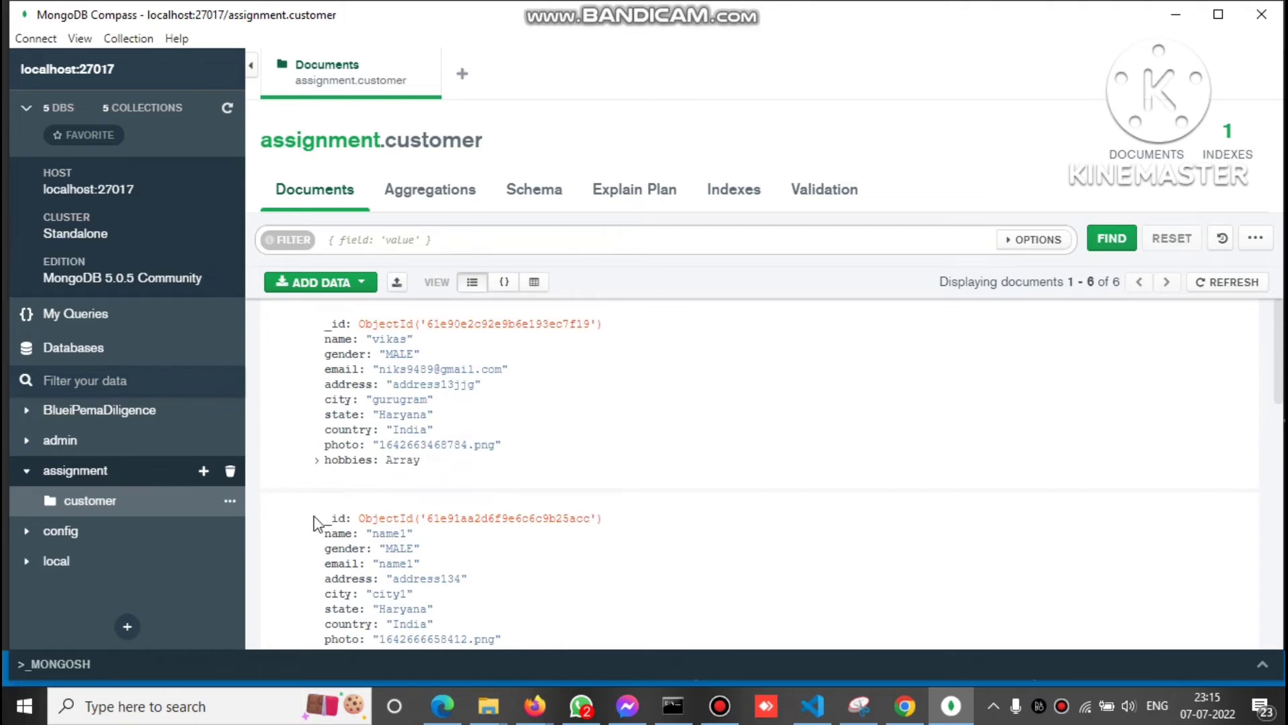
Step: Return to index.js and highlight the localhost:27017 connection URI on line 154
click(812, 705)
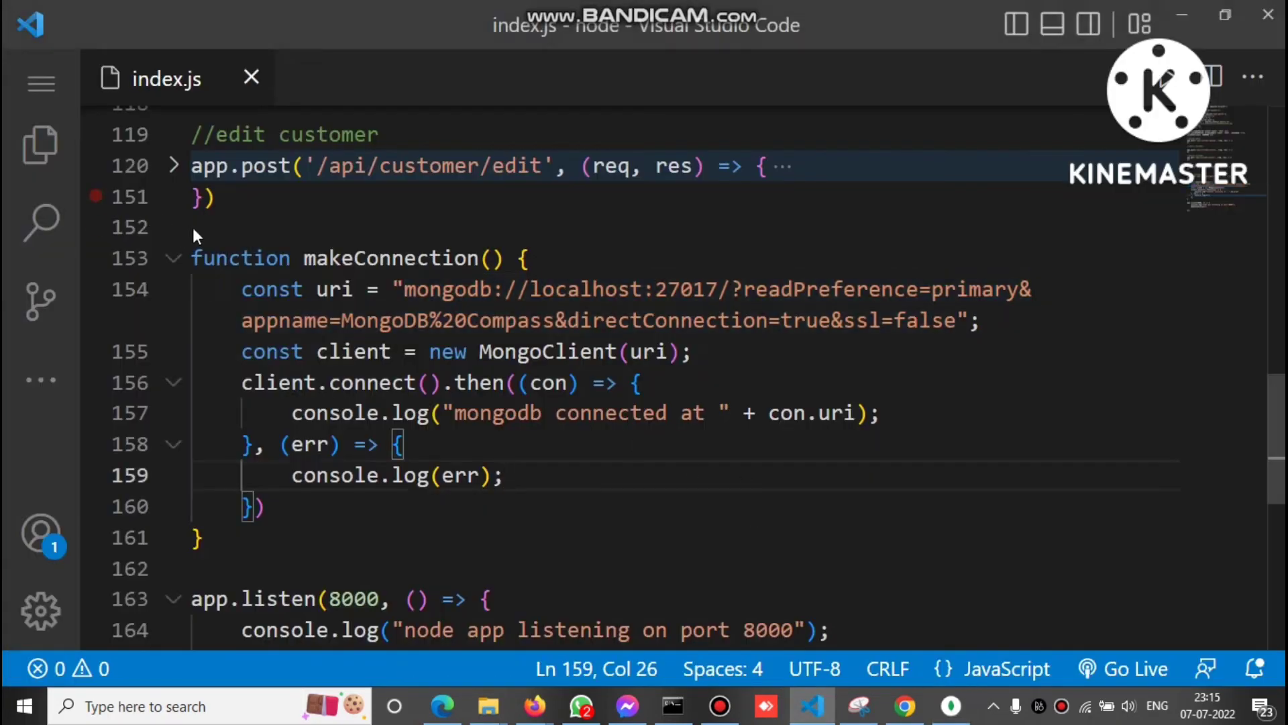
click(404, 290)
key(shift+Right)
key(shift+Right)
key(shift+Right)
drag(896, 320, 962, 320)
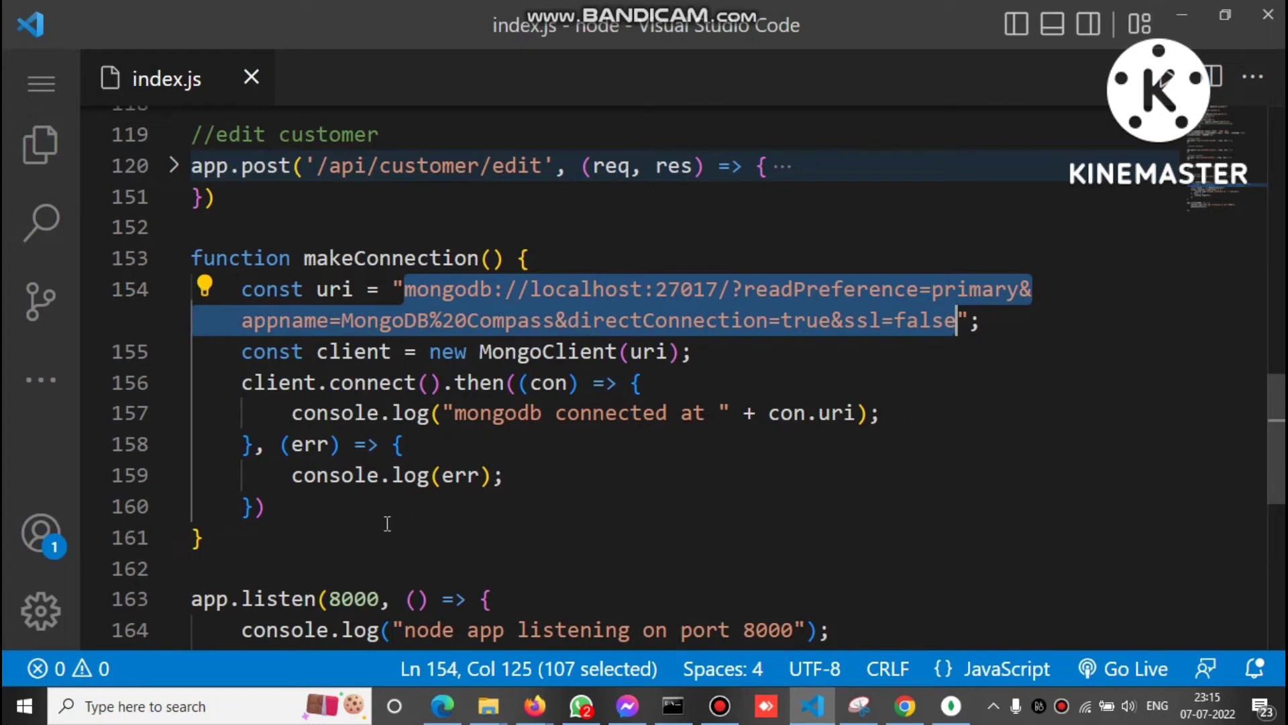
Step: Highlight MongoClient, client, connect(), the makeConnection definition and its startup call
drag(477, 352, 617, 351)
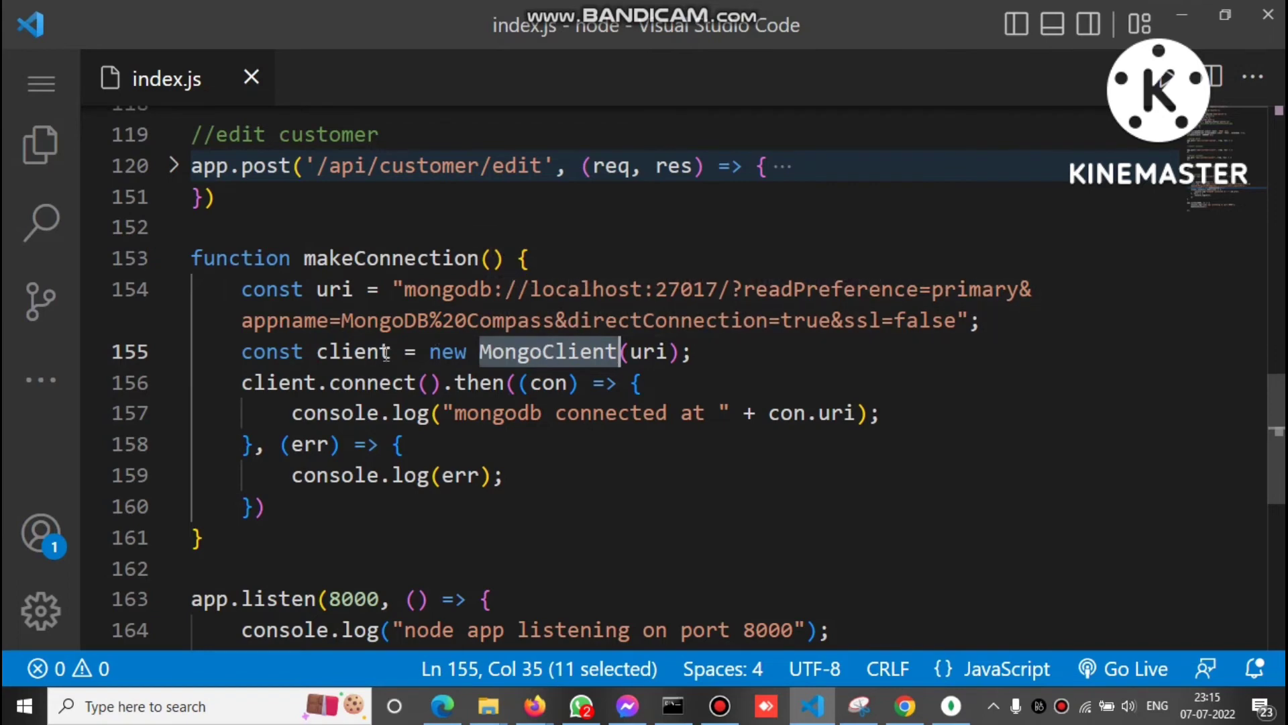
drag(317, 350, 394, 353)
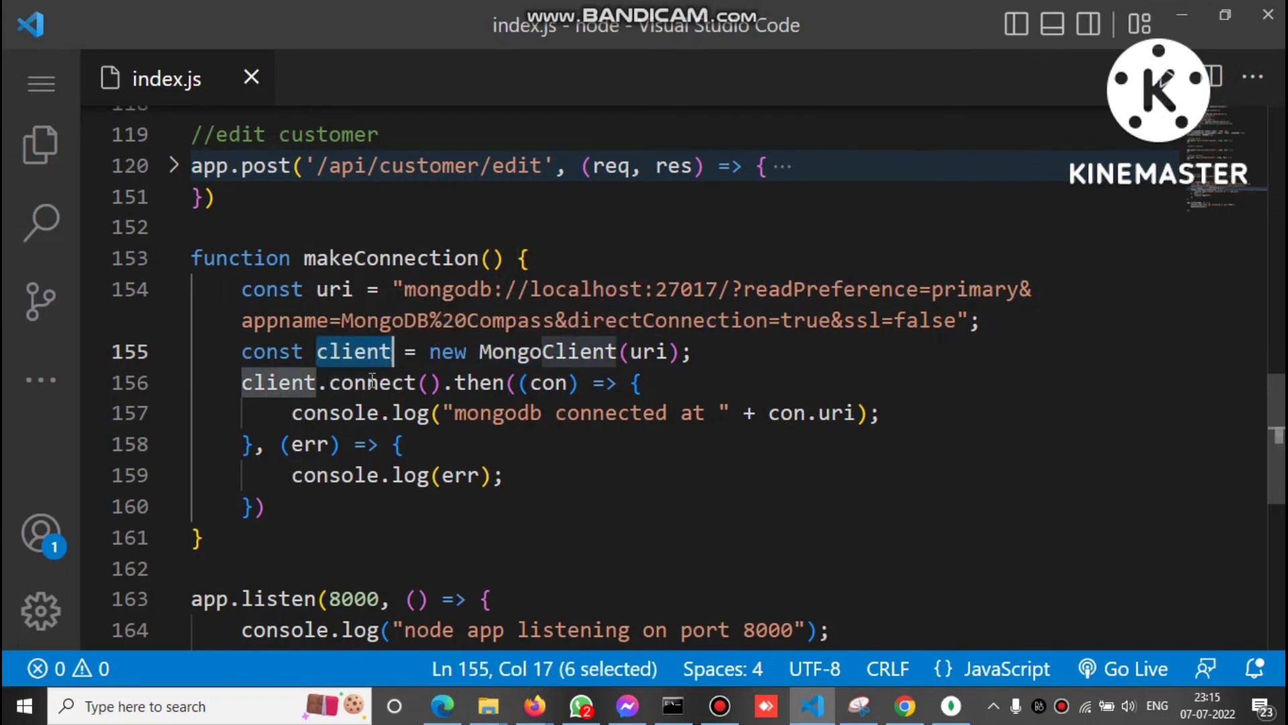
mouse_move(371, 383)
drag(331, 383, 444, 383)
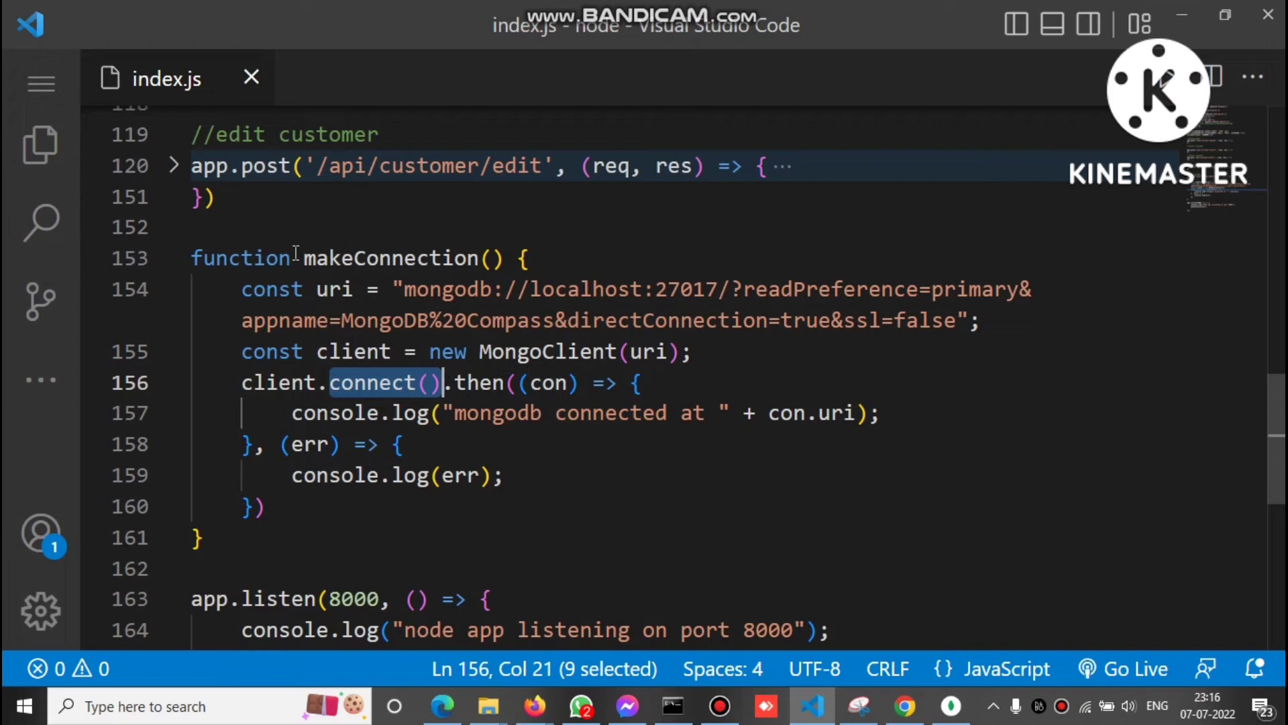
drag(305, 258, 493, 258)
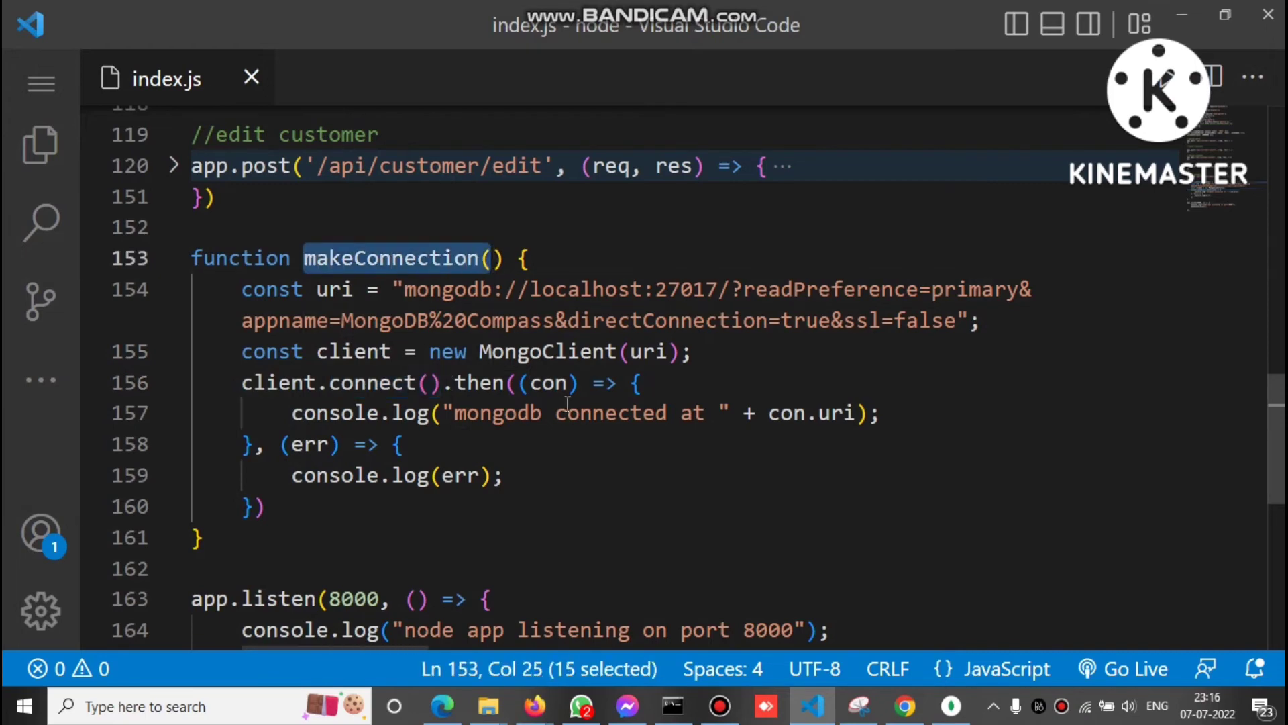
scroll(567, 403, down, 3)
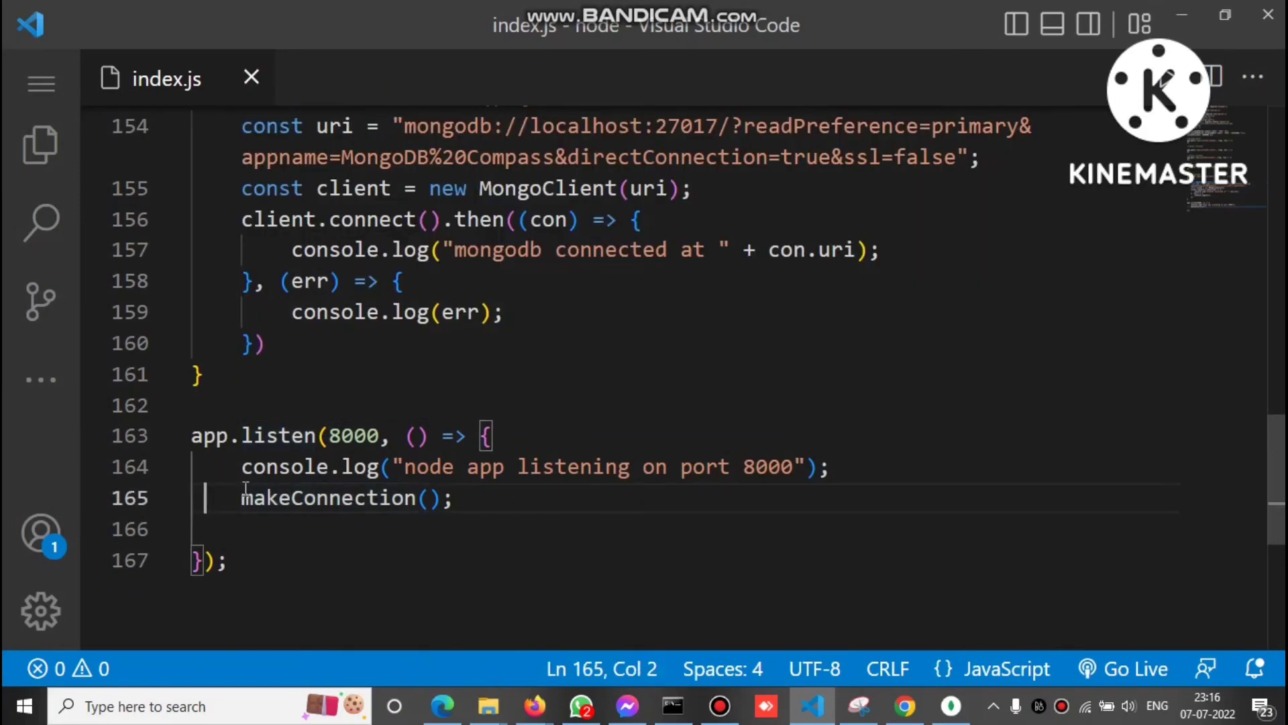
drag(245, 497, 455, 497)
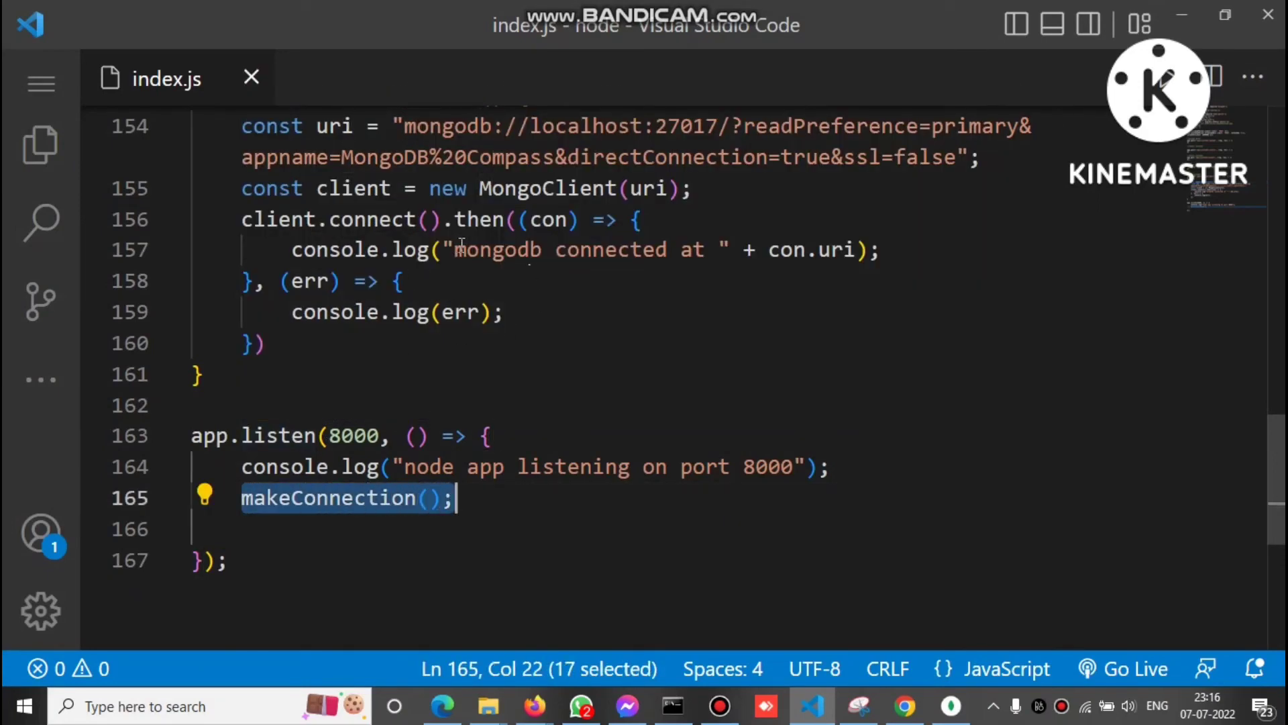
scroll(516, 343, up, 1)
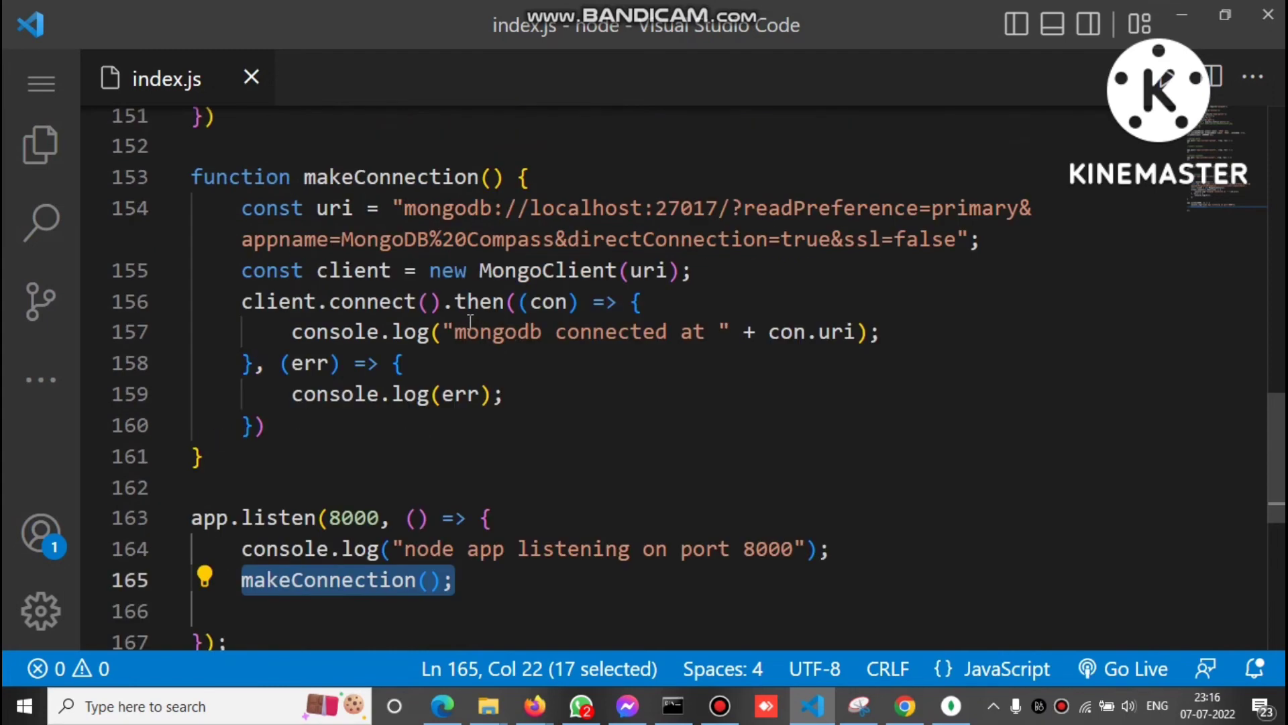
mouse_move(479, 220)
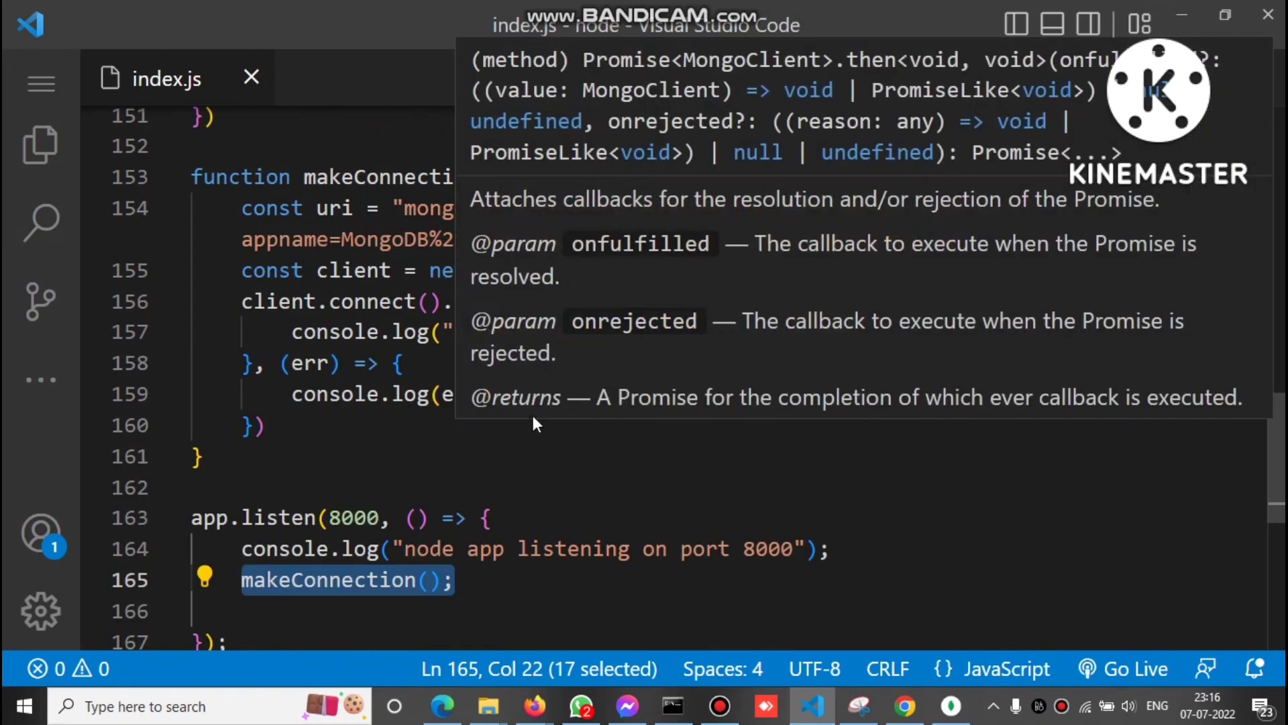
Step: Reveal index.js in File Explorer at D:\assignment\node, then bring up Command Prompt
right_click(197, 97)
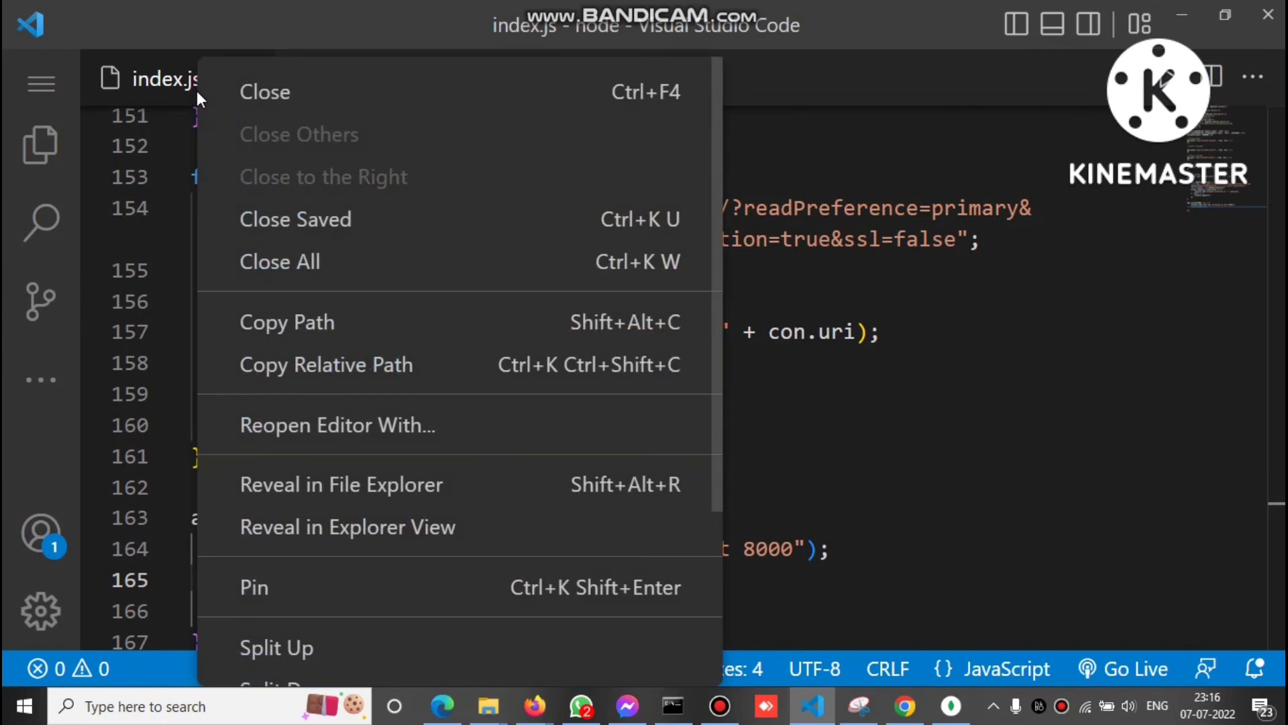
click(342, 483)
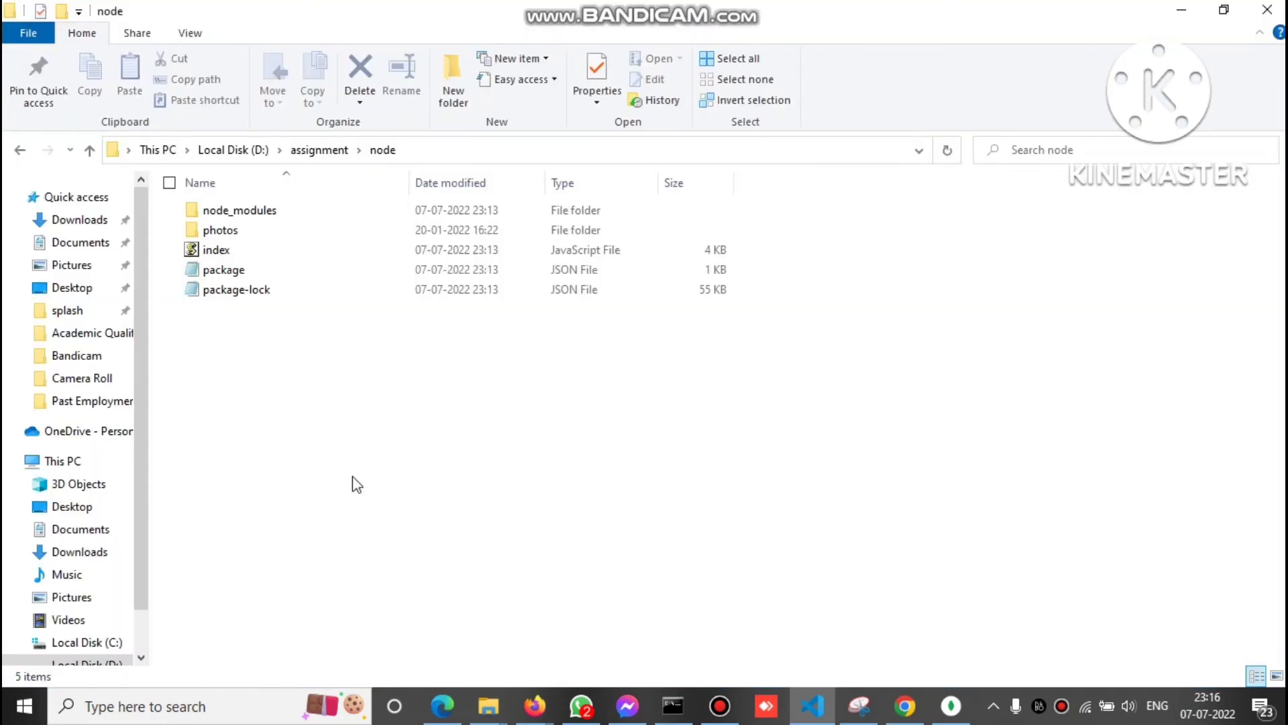
click(426, 151)
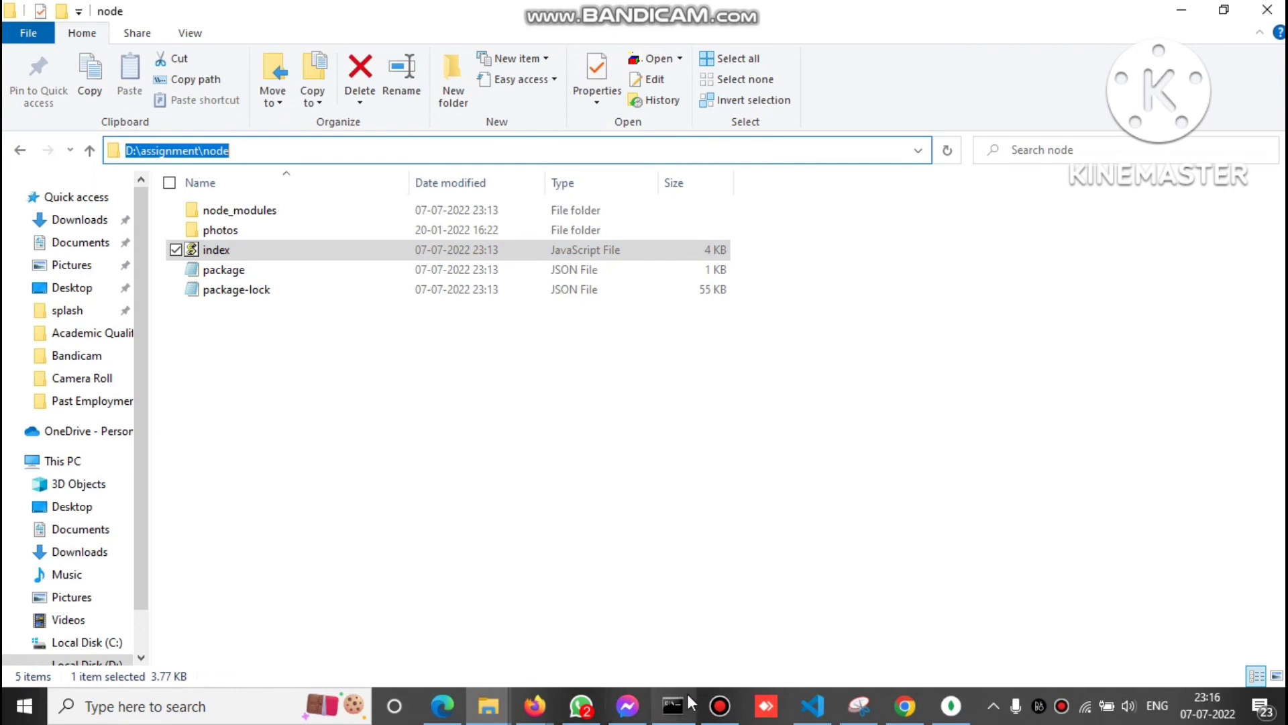
click(674, 704)
Step: Stop the server and rerun node index.js, which prints port 8000 and 'mongodb connected'
key(ctrl+c)
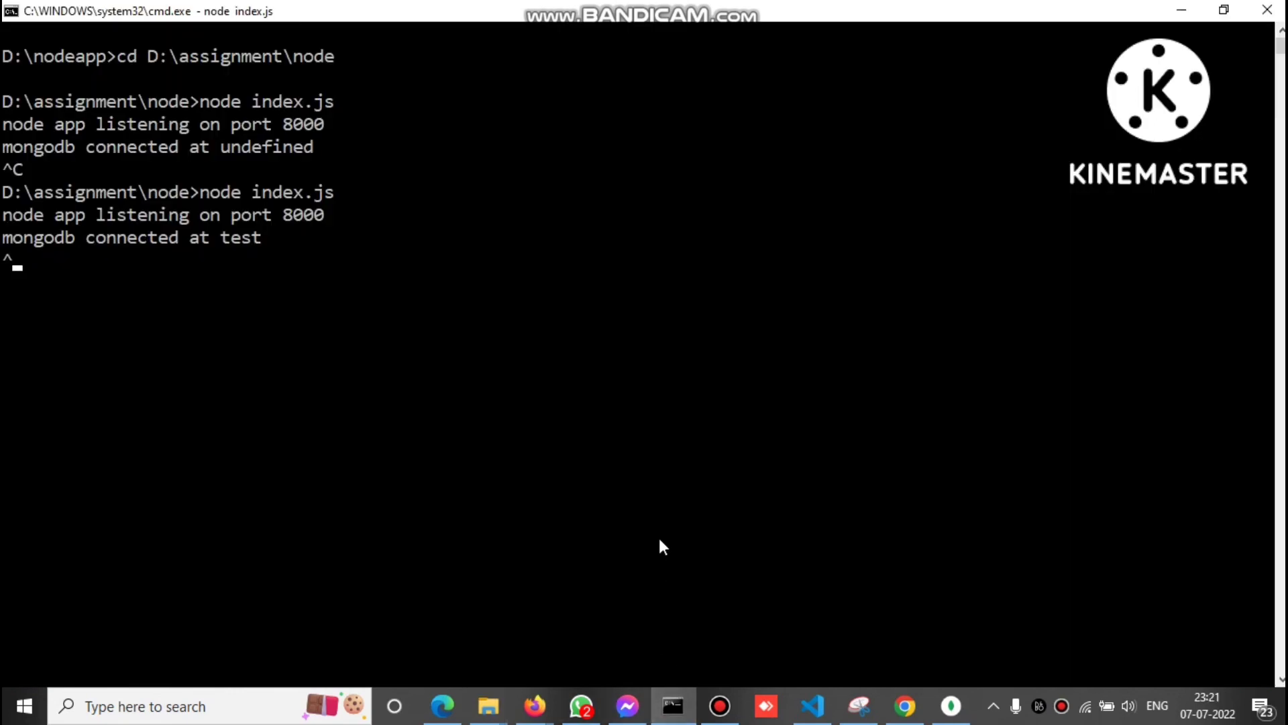
key(Return)
key(Up)
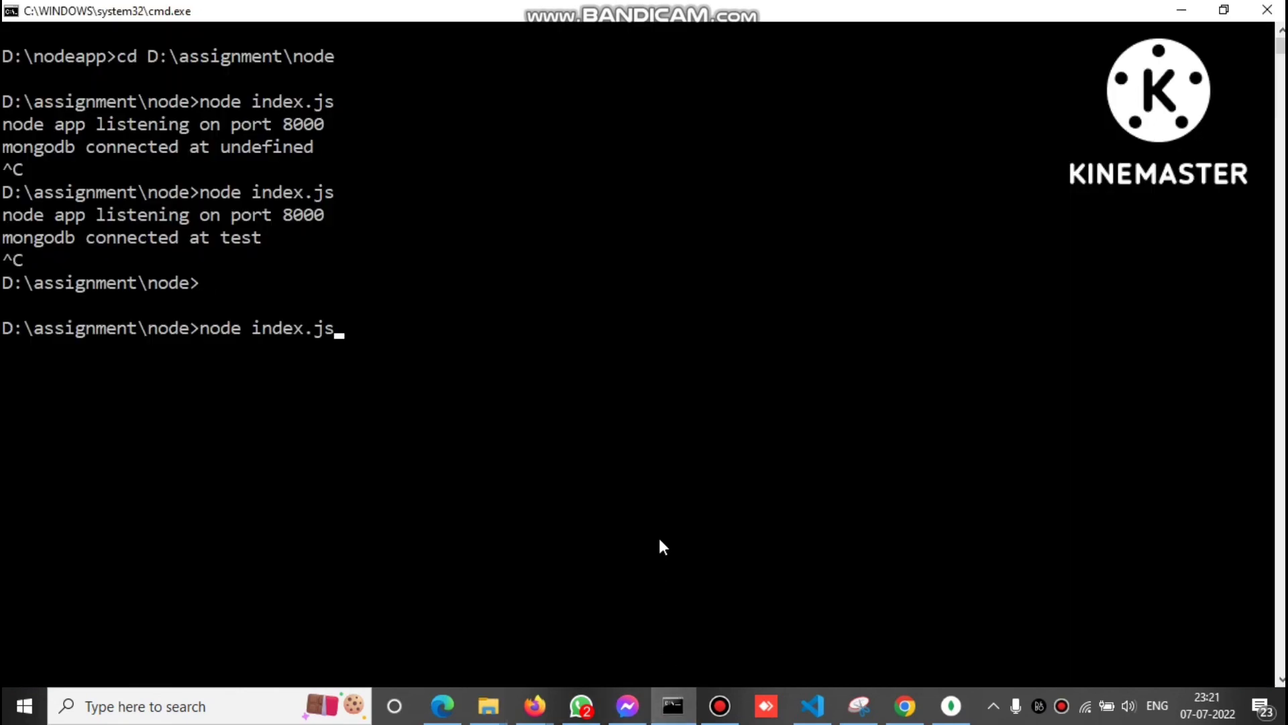
key(Return)
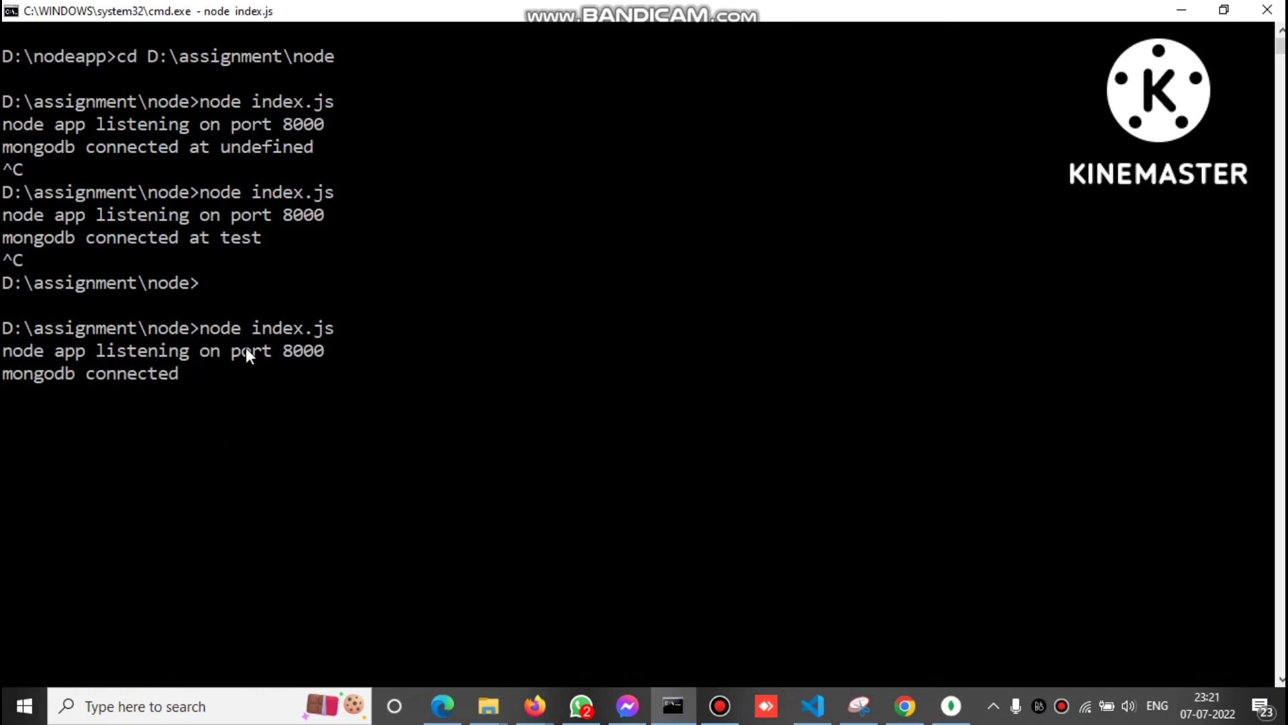
click(212, 381)
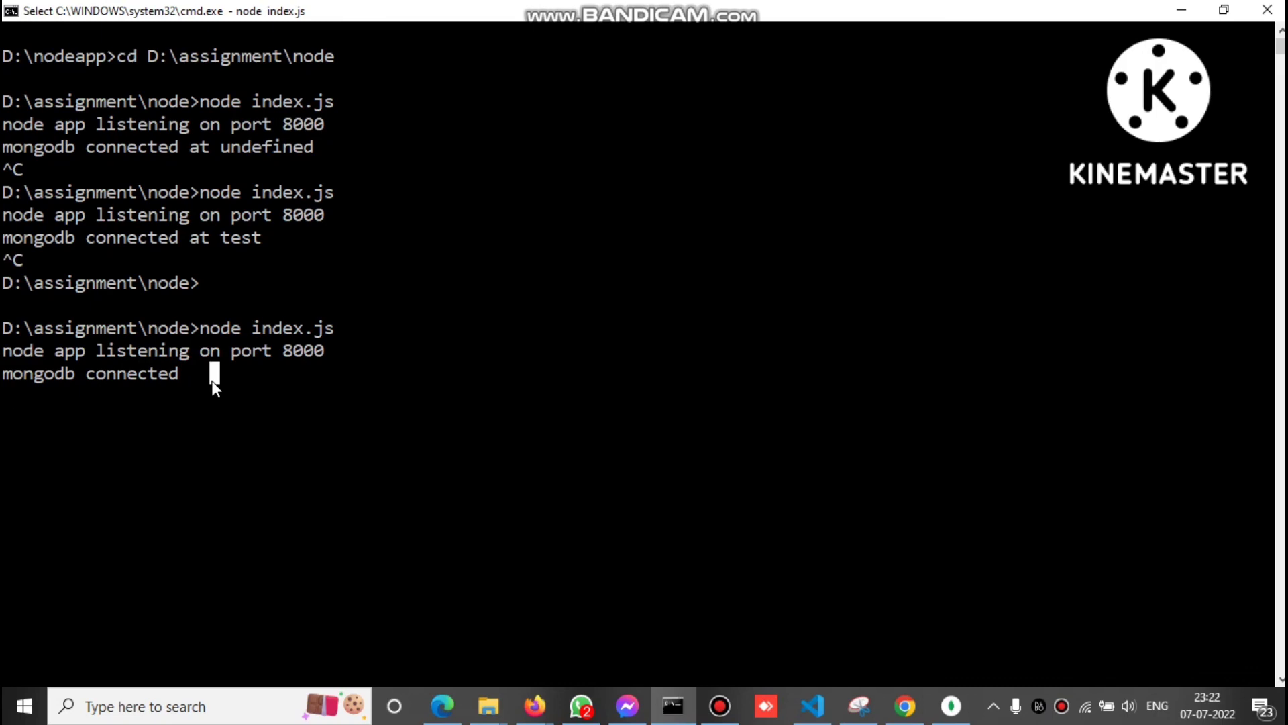